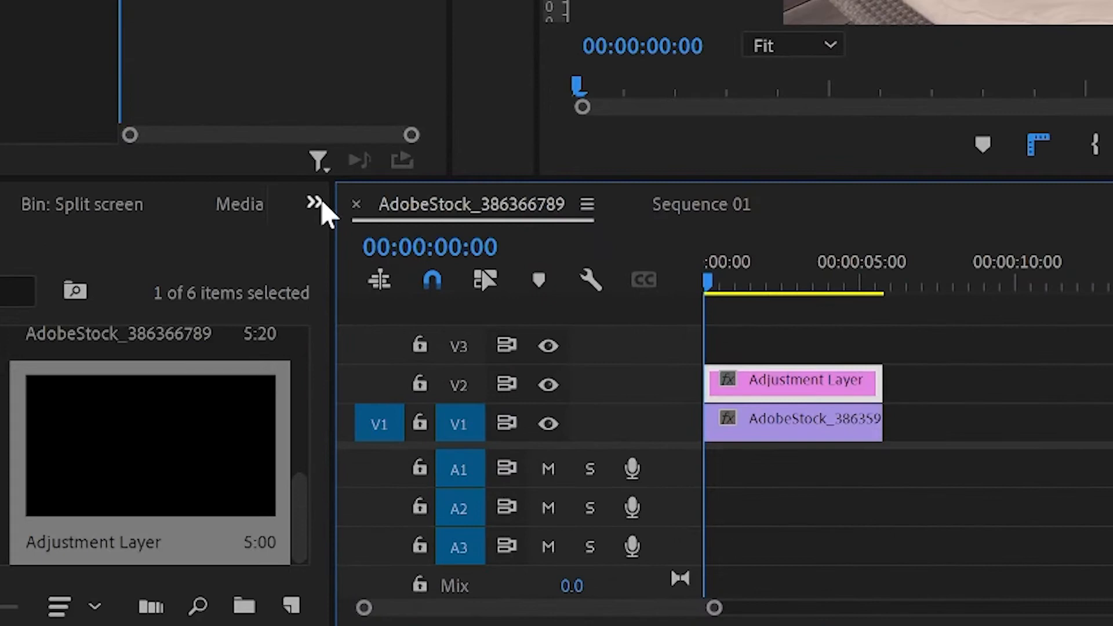
Find the Crop effect among the effects and apply it to the adjustment layer on V2.
{"action": "left_click", "coordinate": [315, 204]}
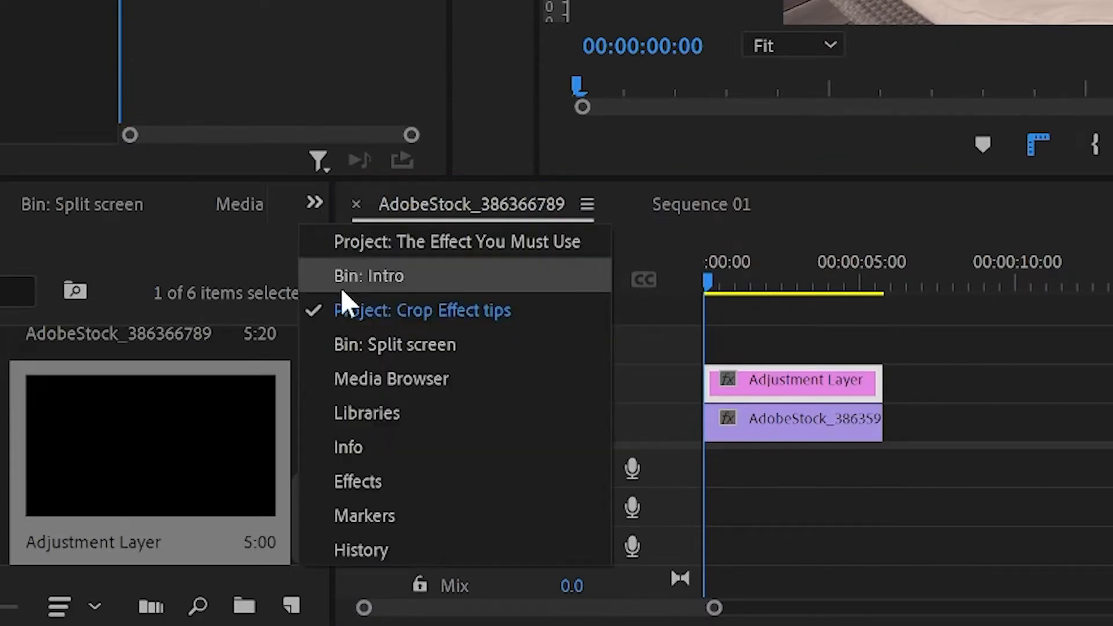
{"action": "left_click", "coordinate": [411, 483]}
{"action": "left_click", "coordinate": [61, 433]}
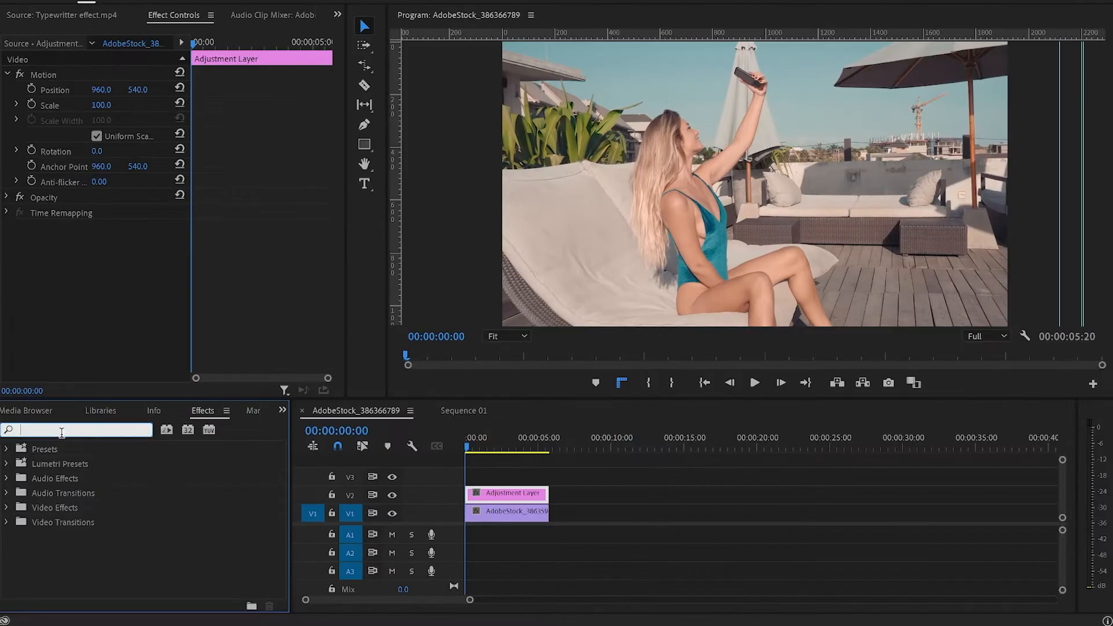
{"action": "type", "text": "crop"}
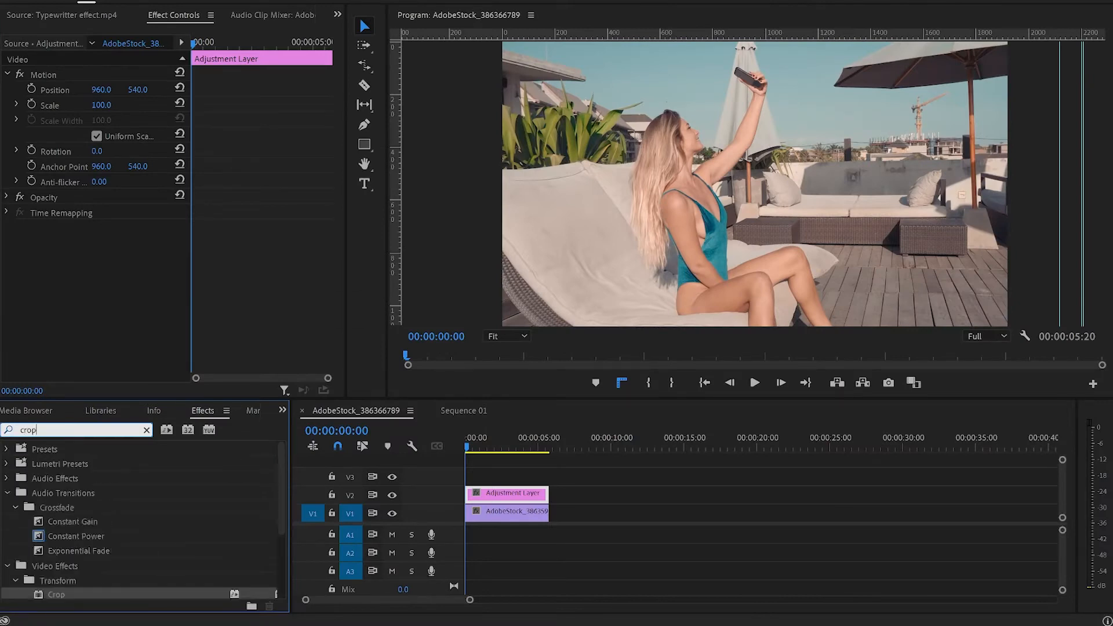
{"action": "left_click_drag", "start_coordinate": [96, 538], "coordinate": [494, 493]}
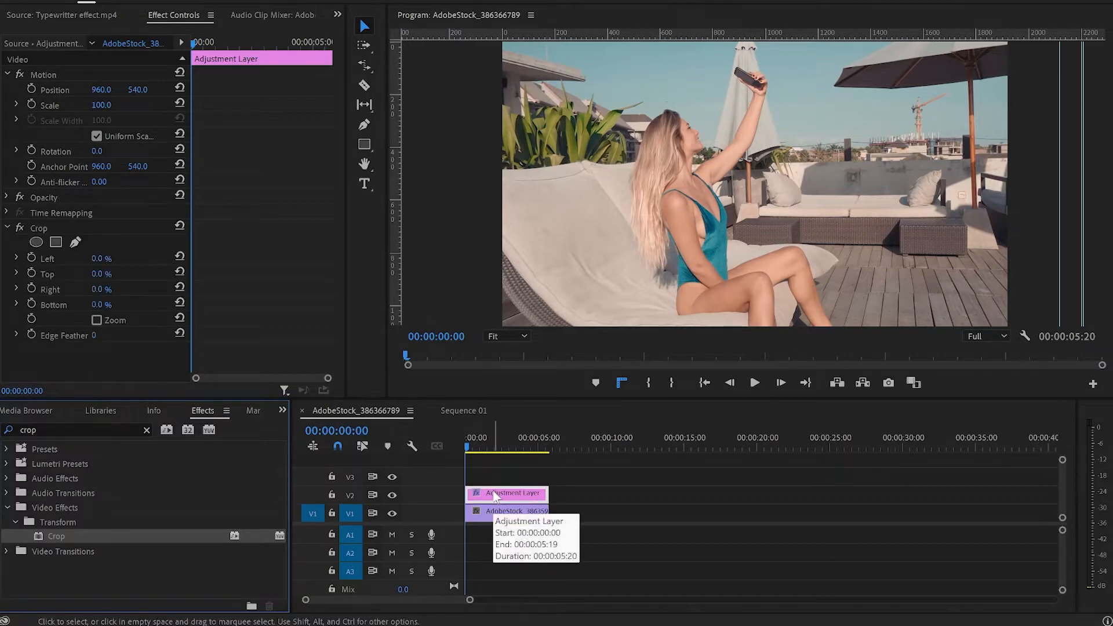
Keyframe the adjustment layer's Top and Bottom crop from 00:00:00:00, set Top to 15% at 00:00:03:01 and open the Bottom value for editing.
{"action": "left_click", "coordinate": [161, 17]}
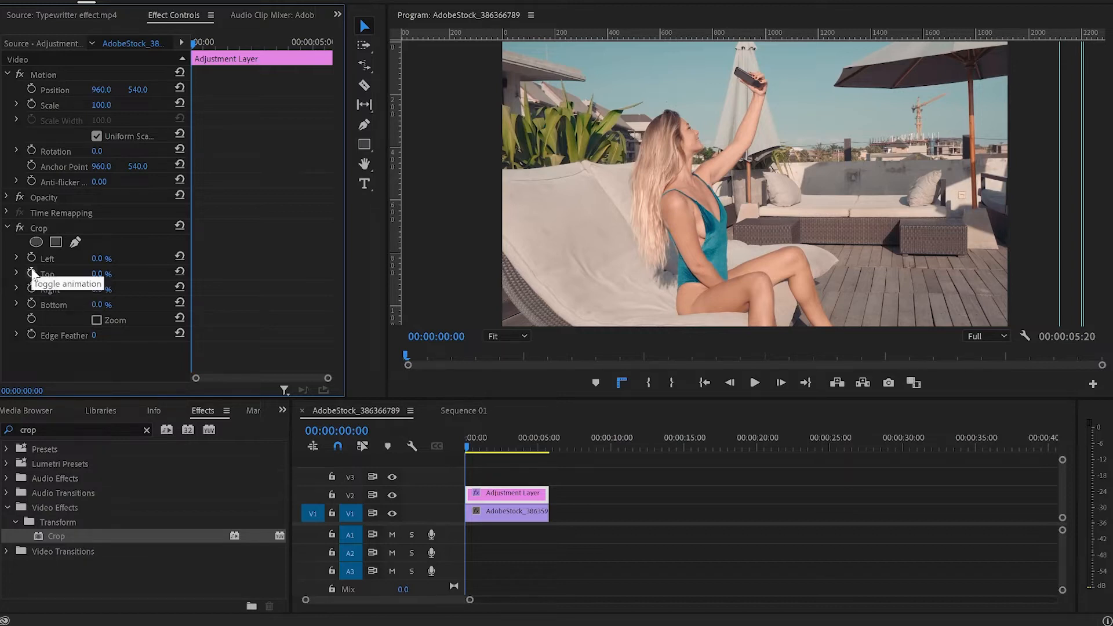
{"action": "left_click", "coordinate": [31, 273]}
{"action": "left_click", "coordinate": [32, 304]}
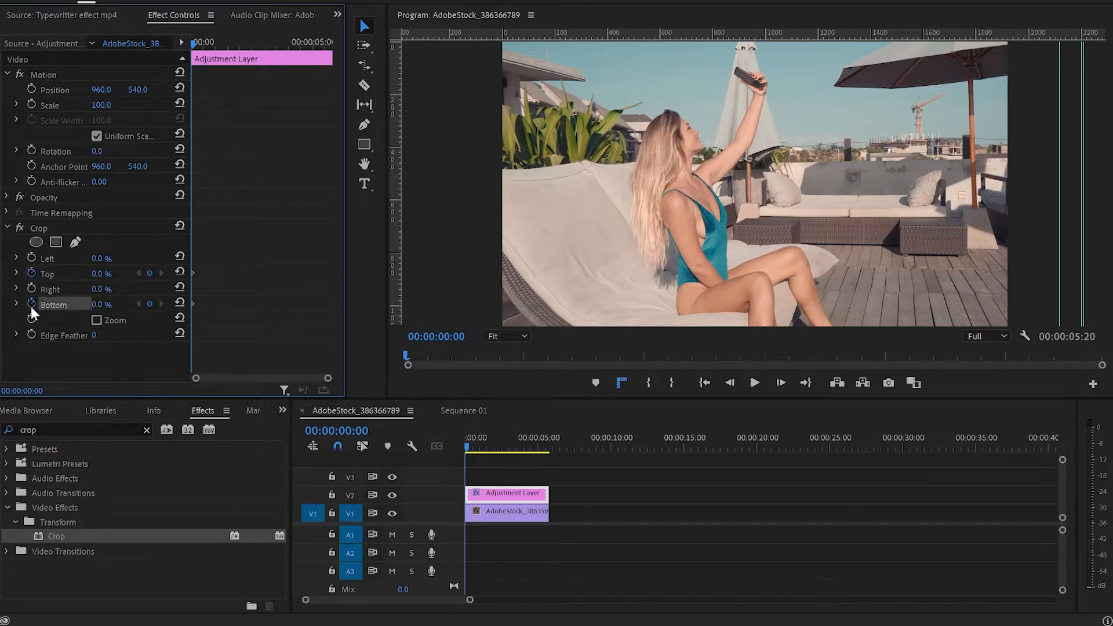
{"action": "left_click_drag", "start_coordinate": [194, 44], "coordinate": [267, 75]}
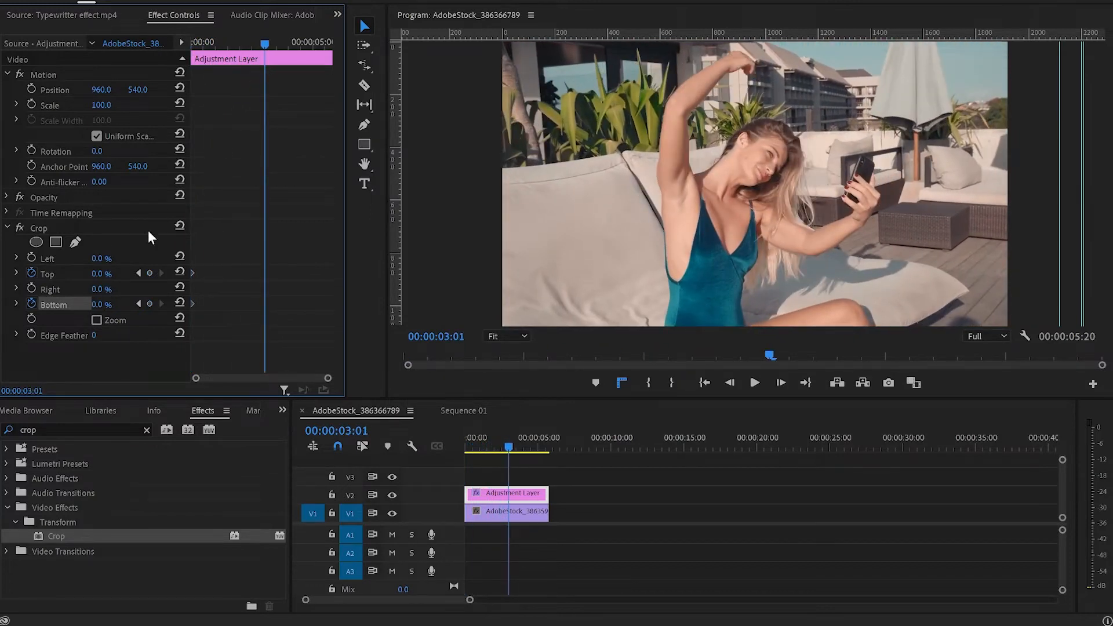
{"action": "left_click", "coordinate": [103, 275]}
{"action": "type", "text": "15"}
{"action": "key", "text": "Return"}
{"action": "left_click", "coordinate": [110, 302]}
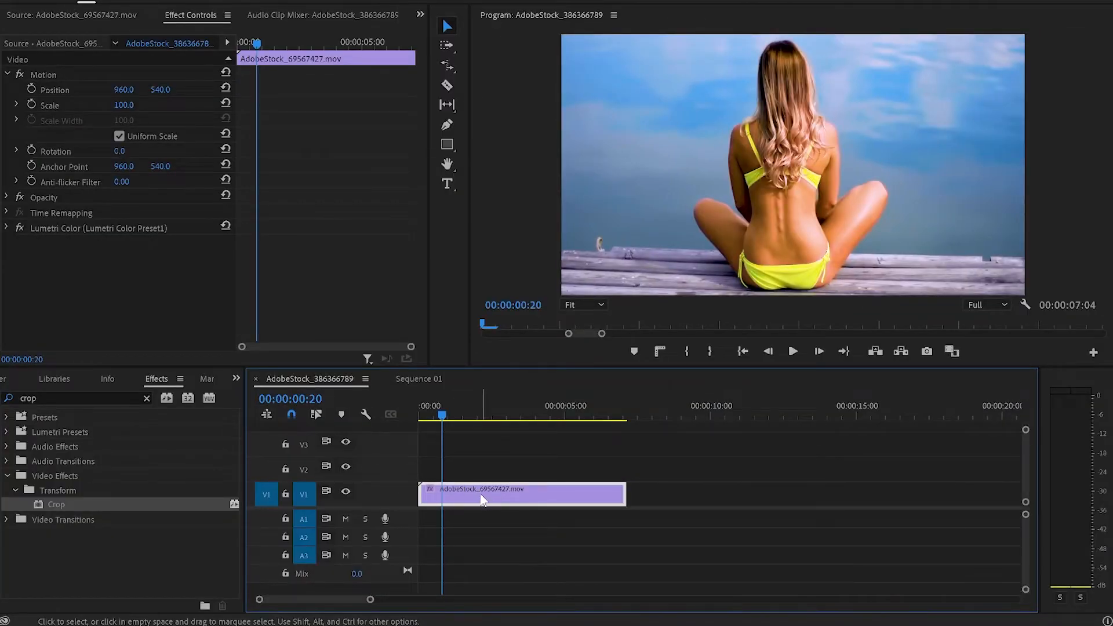
Duplicate the AdobeStock_69567427.mov clip onto V2 and delete the Lumetri Color effect from the V1 copy.
{"action": "left_click_drag", "start_coordinate": [481, 500], "coordinate": [475, 470]}
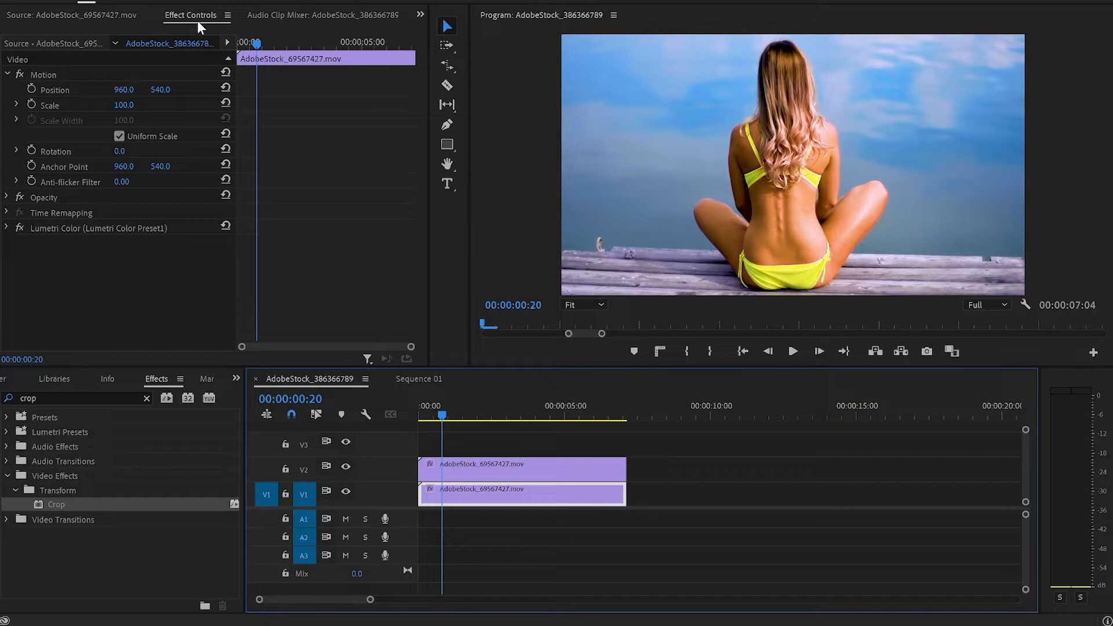
{"action": "left_click", "coordinate": [79, 230]}
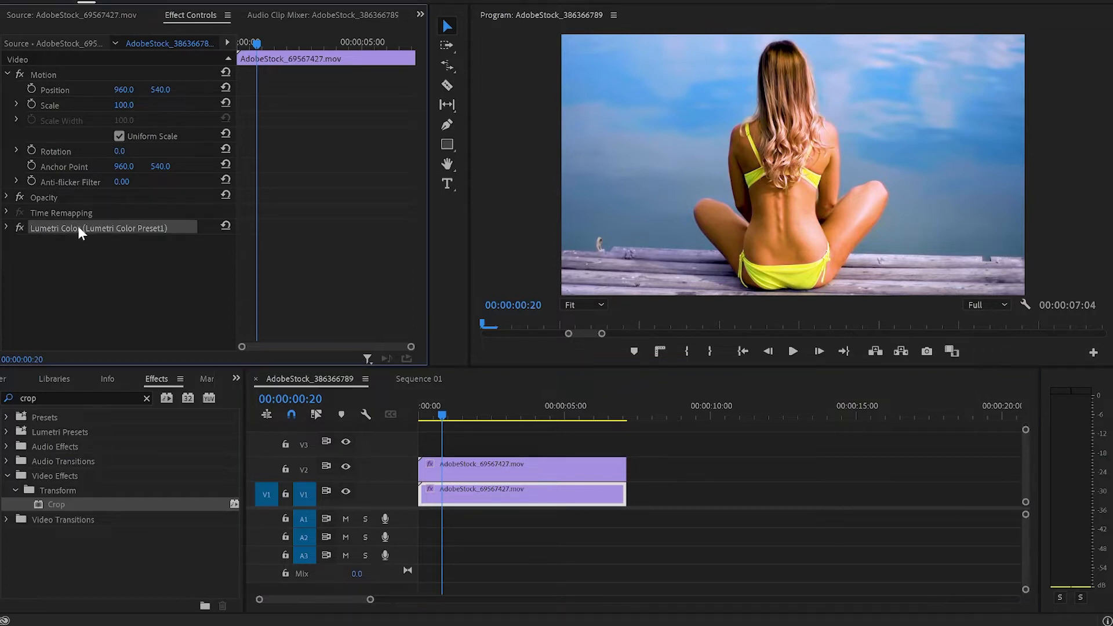
{"action": "key", "text": "Delete"}
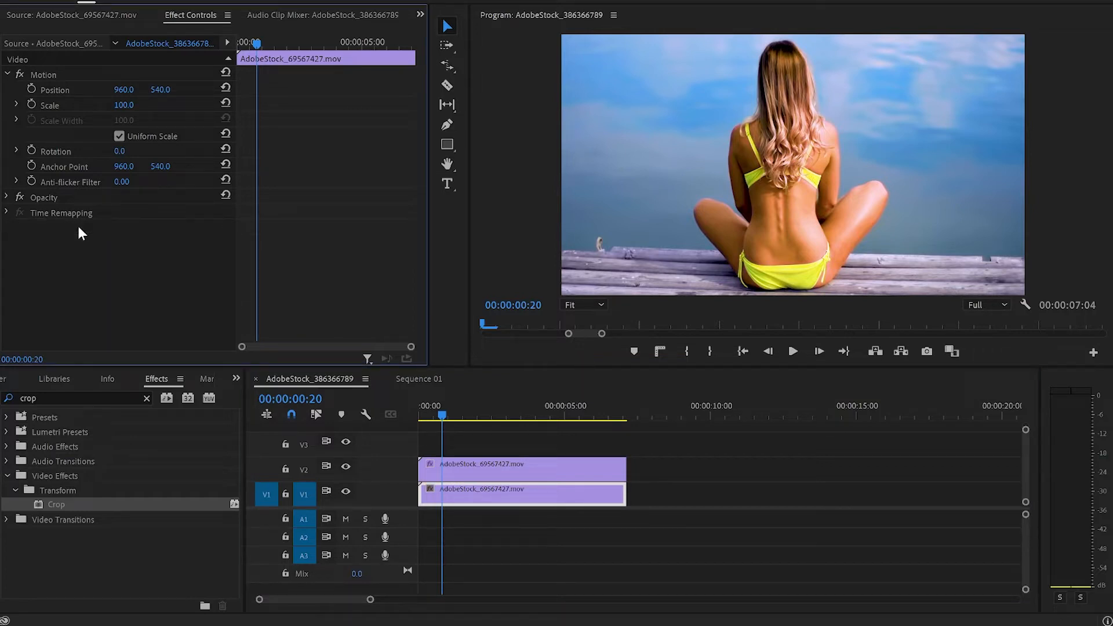
Apply Crop to the V2 clip, animate its Left value with keyframes from 00:00:00:20 and preview the reveal.
{"action": "left_click_drag", "start_coordinate": [74, 507], "coordinate": [487, 464]}
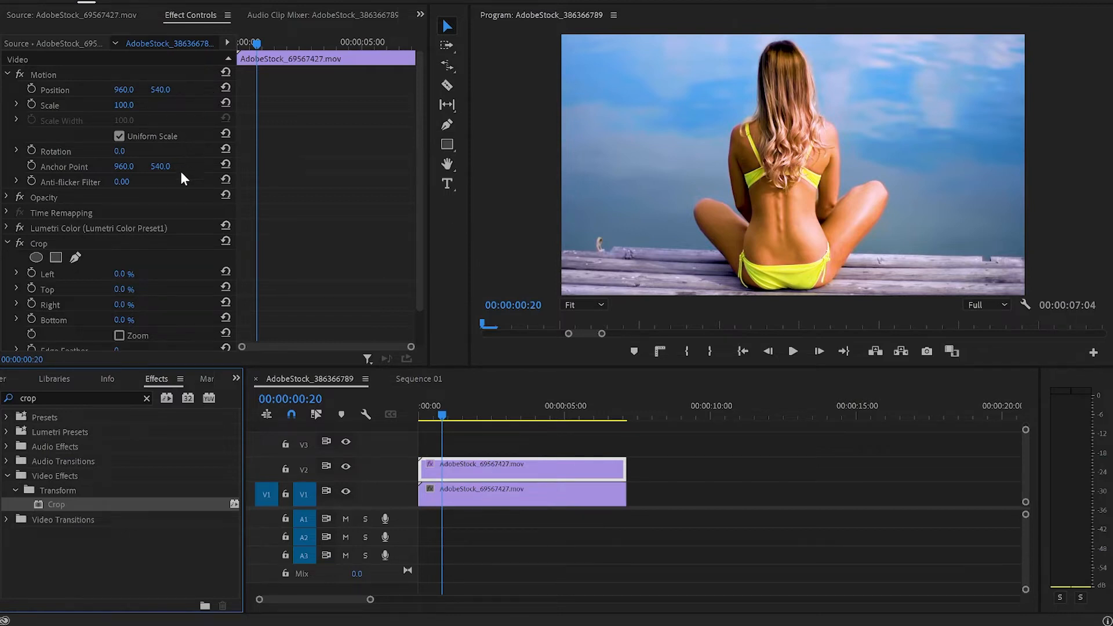
{"action": "scroll", "coordinate": [181, 174], "scroll_direction": "down", "scroll_amount": 2}
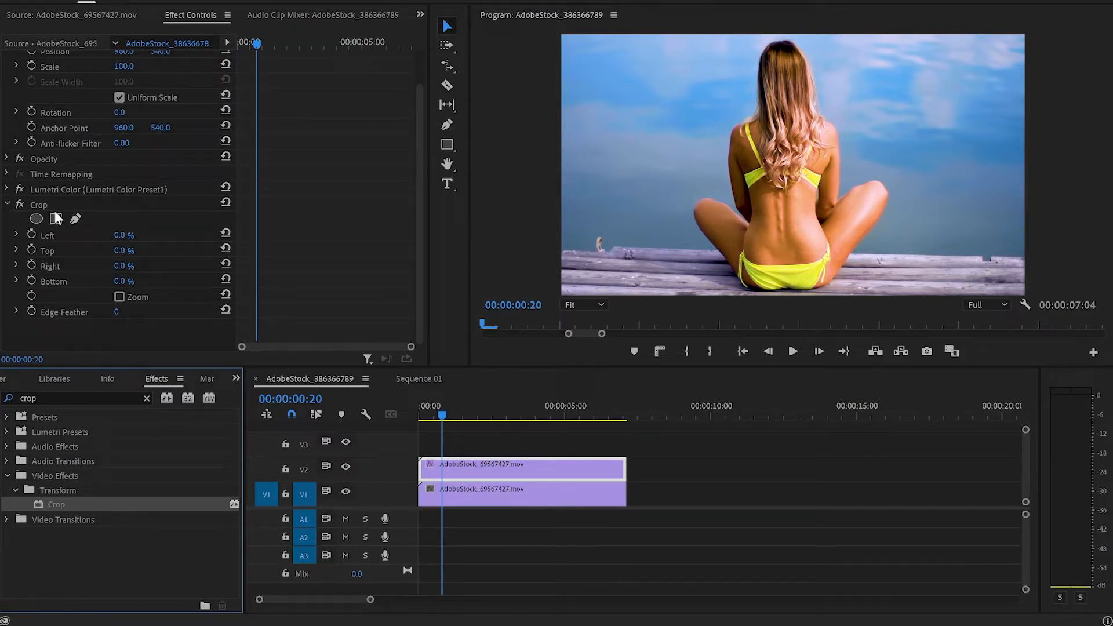
{"action": "left_click", "coordinate": [32, 235]}
{"action": "left_click_drag", "start_coordinate": [257, 42], "coordinate": [294, 44]}
{"action": "left_click_drag", "start_coordinate": [124, 235], "coordinate": [135, 235]}
{"action": "left_click_drag", "start_coordinate": [288, 44], "coordinate": [140, 72]}
{"action": "key", "text": "space"}
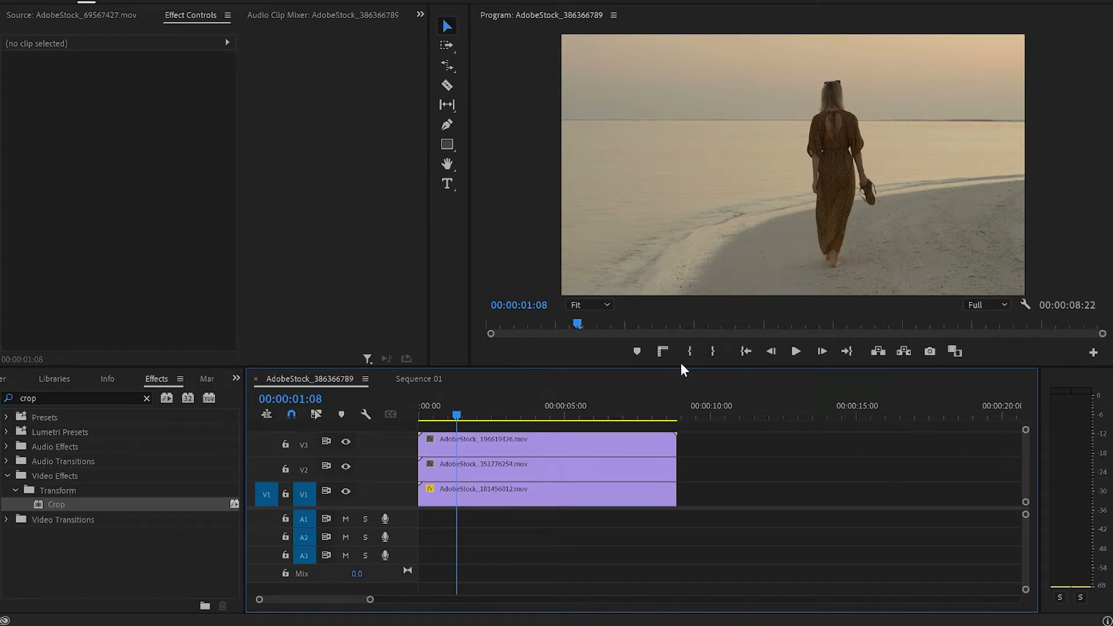
Show the rulers in the program monitor and place two vertical guides that divide the frame into equal thirds.
{"action": "left_click", "coordinate": [662, 351]}
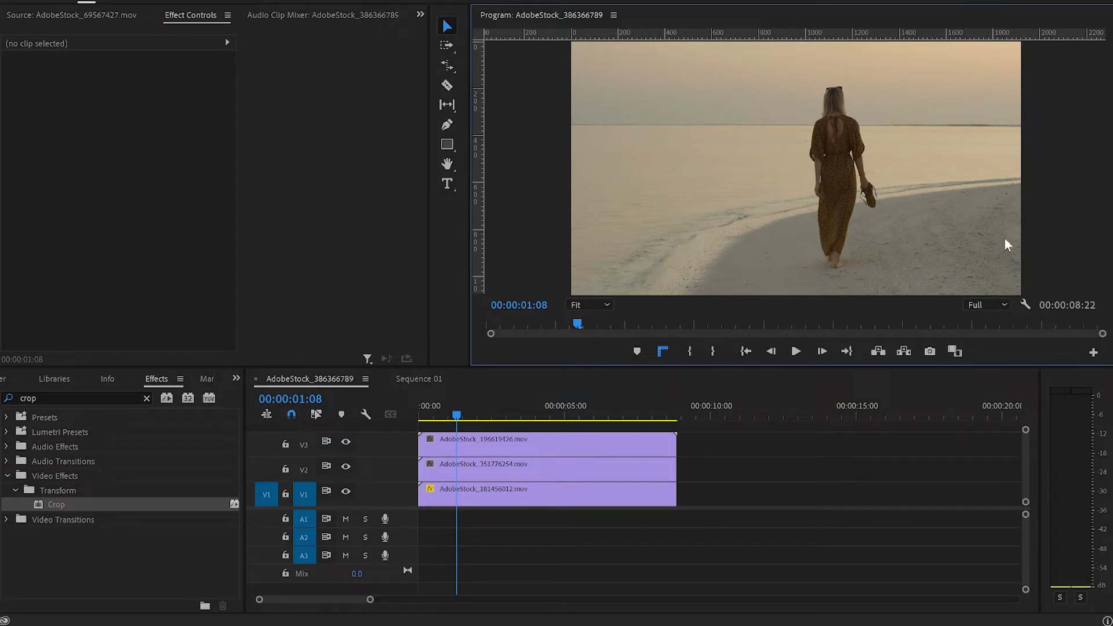
{"action": "left_click", "coordinate": [1093, 354]}
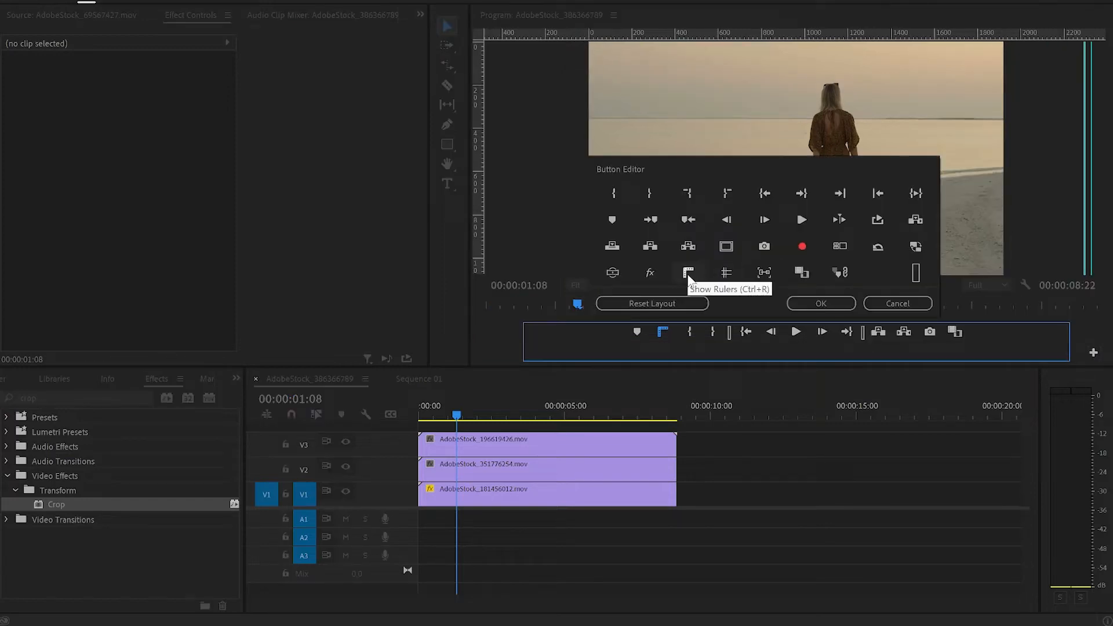
{"action": "left_click", "coordinate": [846, 308]}
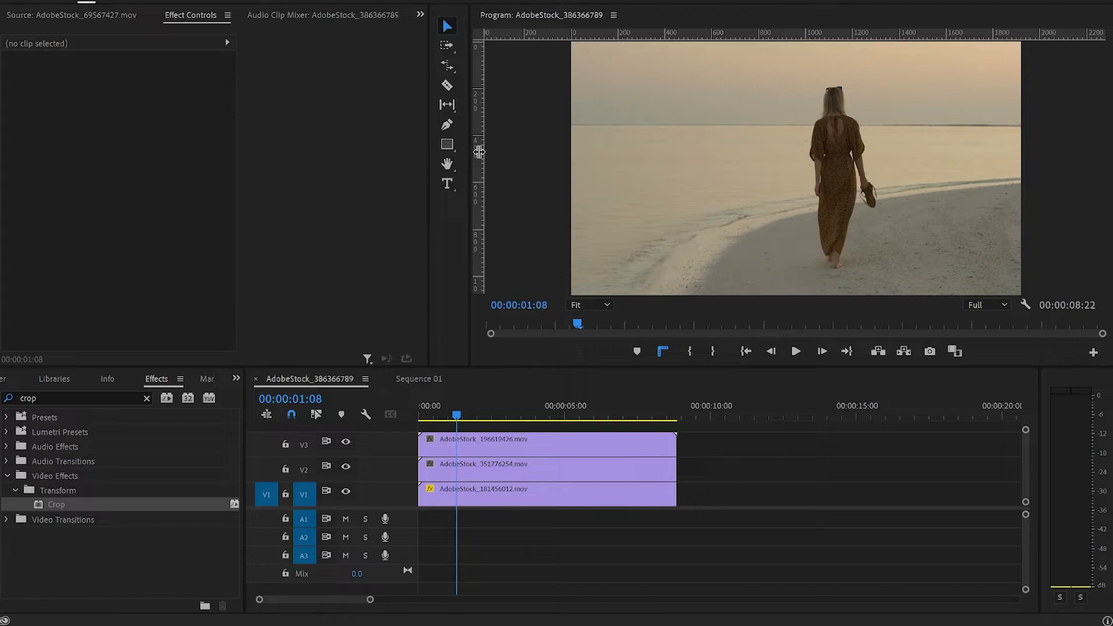
{"action": "left_click_drag", "start_coordinate": [479, 151], "coordinate": [722, 135]}
{"action": "left_click_drag", "start_coordinate": [480, 145], "coordinate": [873, 156]}
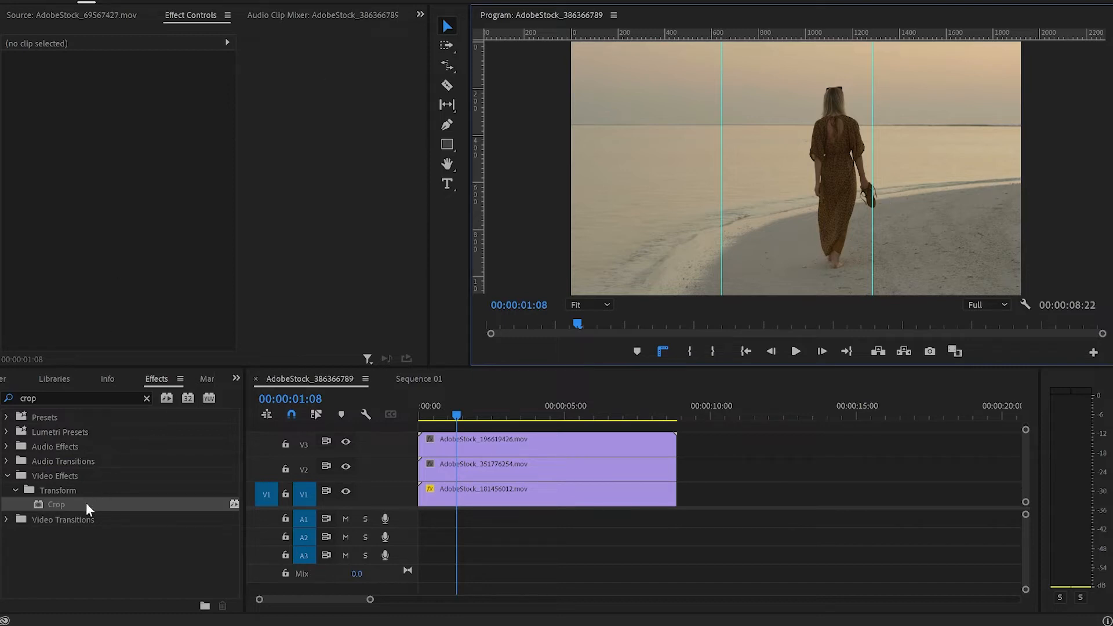
Apply the Crop effect to the clips on V3 and V2.
{"action": "left_click_drag", "start_coordinate": [71, 506], "coordinate": [450, 437]}
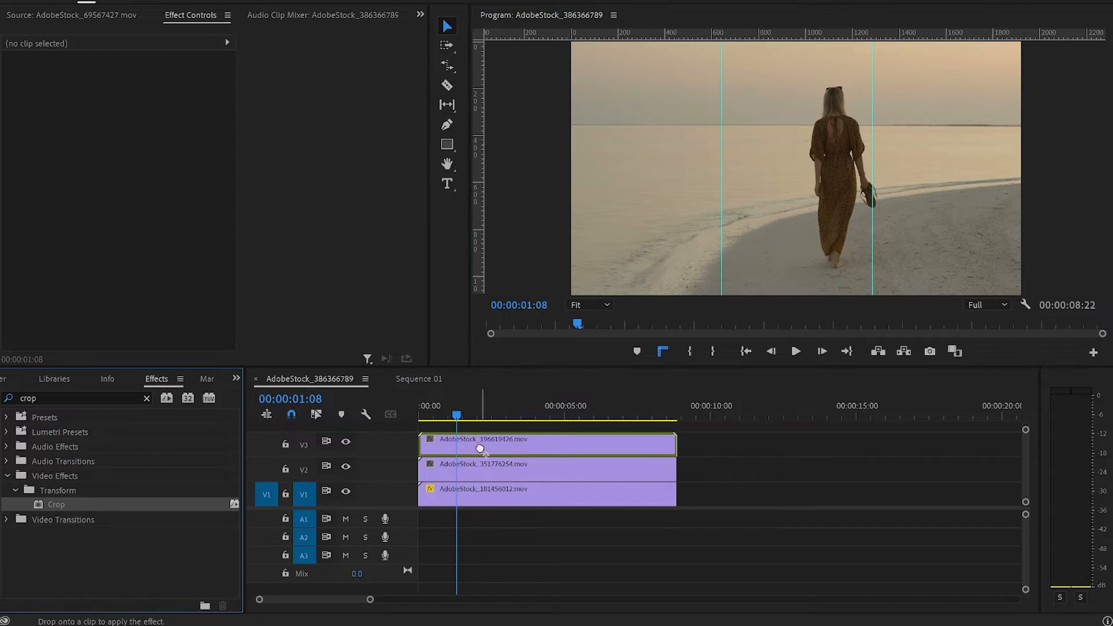
{"action": "left_click_drag", "start_coordinate": [154, 507], "coordinate": [450, 463]}
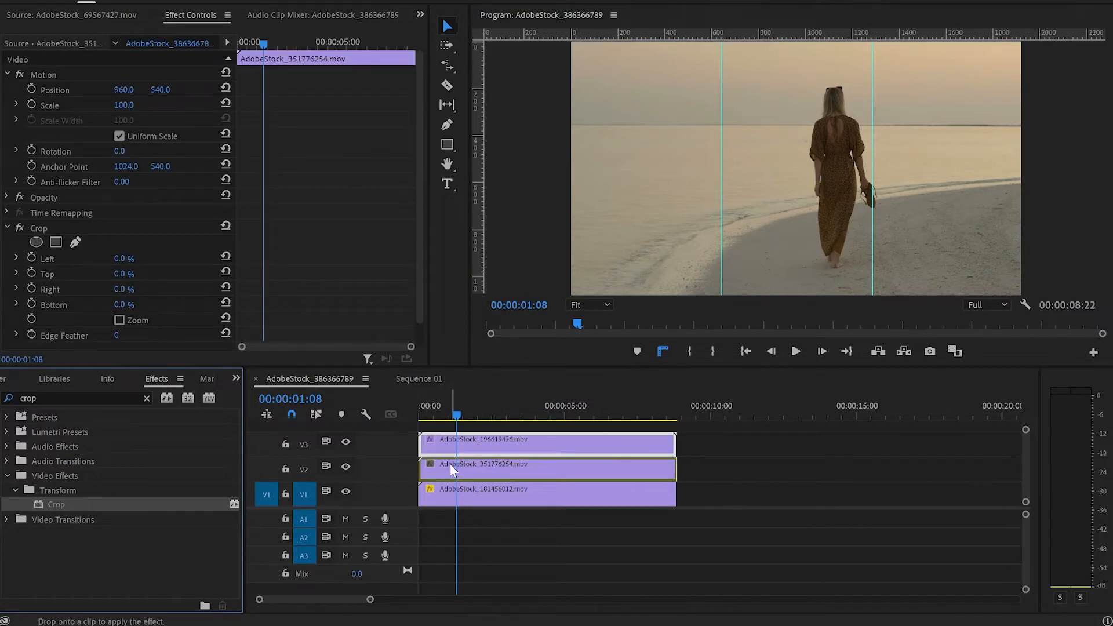
Set the V3 clip's horizontal position to 1452 and crop its left side 42% up to the second guide.
{"action": "left_click", "coordinate": [509, 436]}
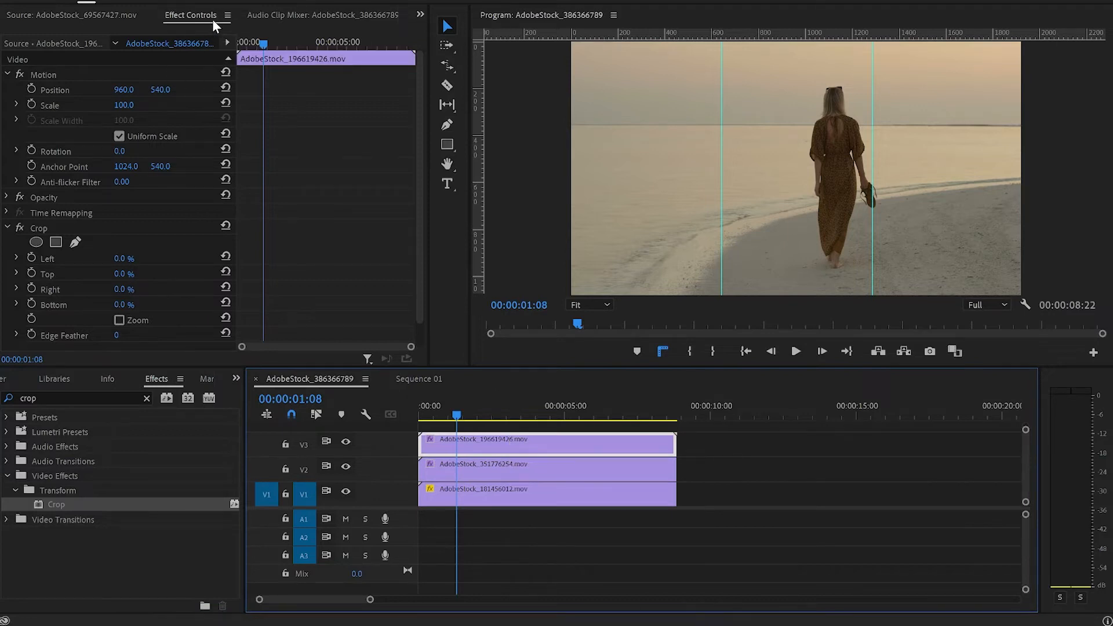
{"action": "left_click_drag", "start_coordinate": [120, 91], "coordinate": [405, 91]}
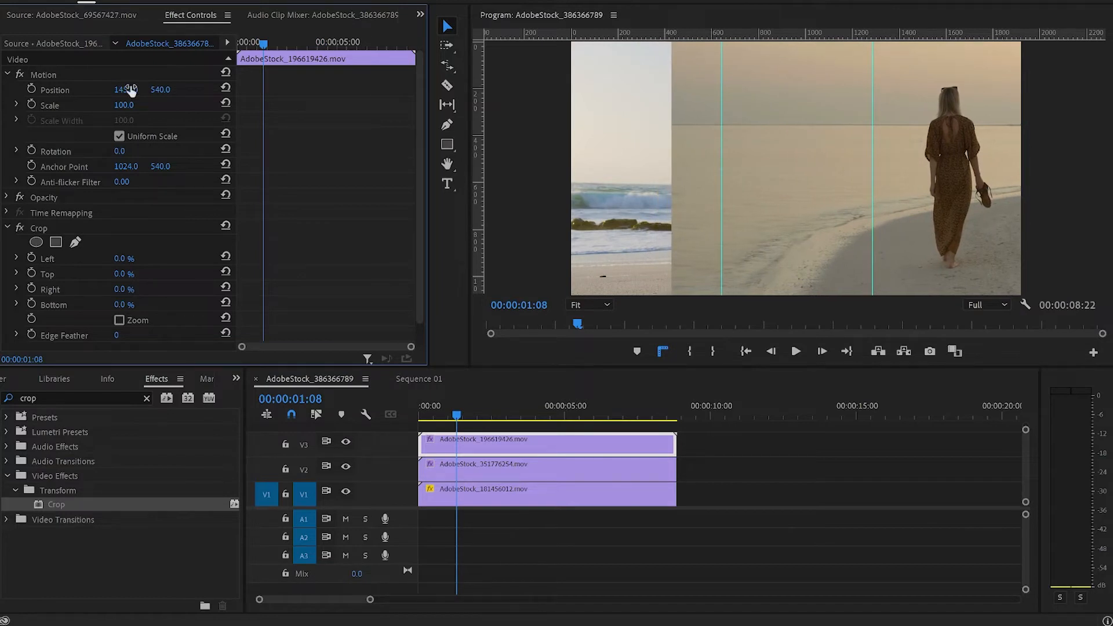
{"action": "left_click", "coordinate": [44, 230]}
{"action": "left_click_drag", "start_coordinate": [673, 170], "coordinate": [873, 191]}
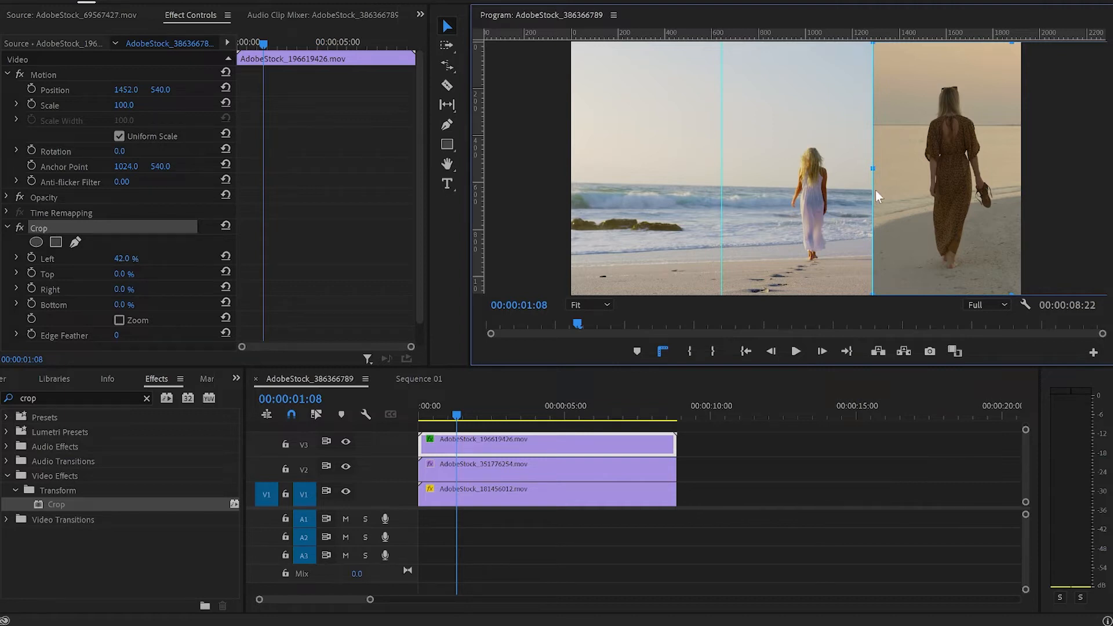
Set the V2 clip's horizontal position to 249 and crop its right side 30.7% up to the first guide.
{"action": "left_click", "coordinate": [504, 464]}
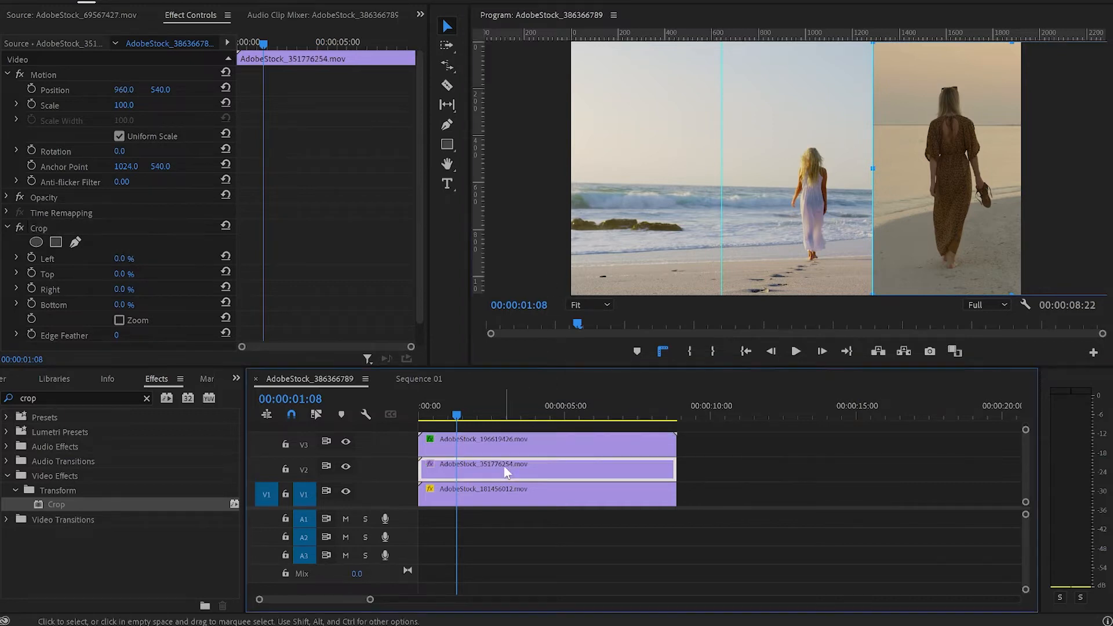
{"action": "left_click_drag", "start_coordinate": [123, 89], "coordinate": [82, 89]}
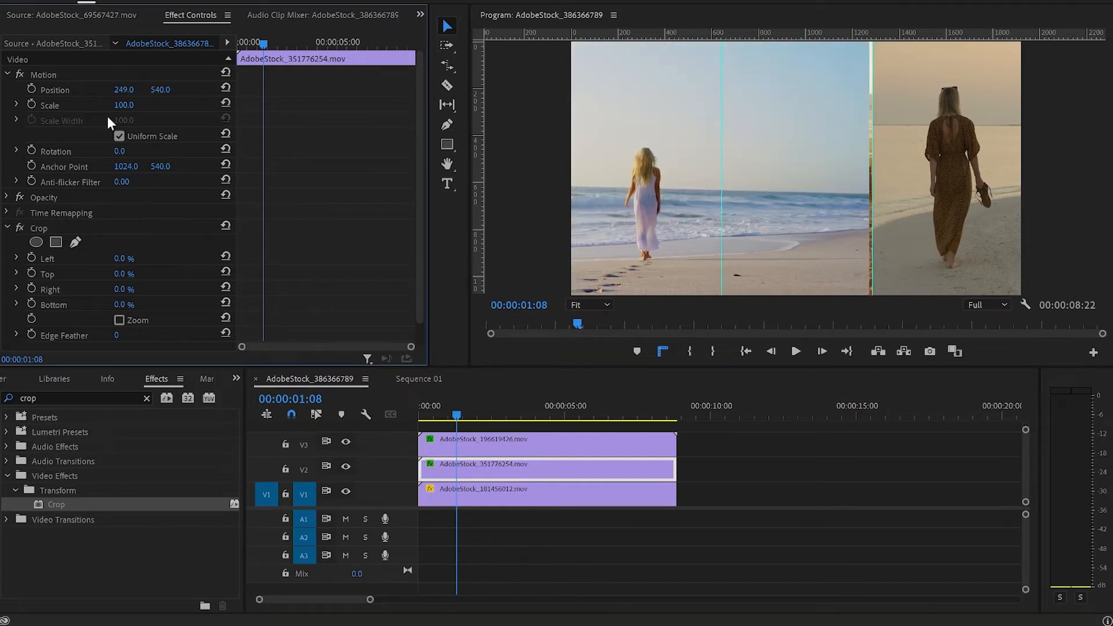
{"action": "left_click", "coordinate": [42, 229]}
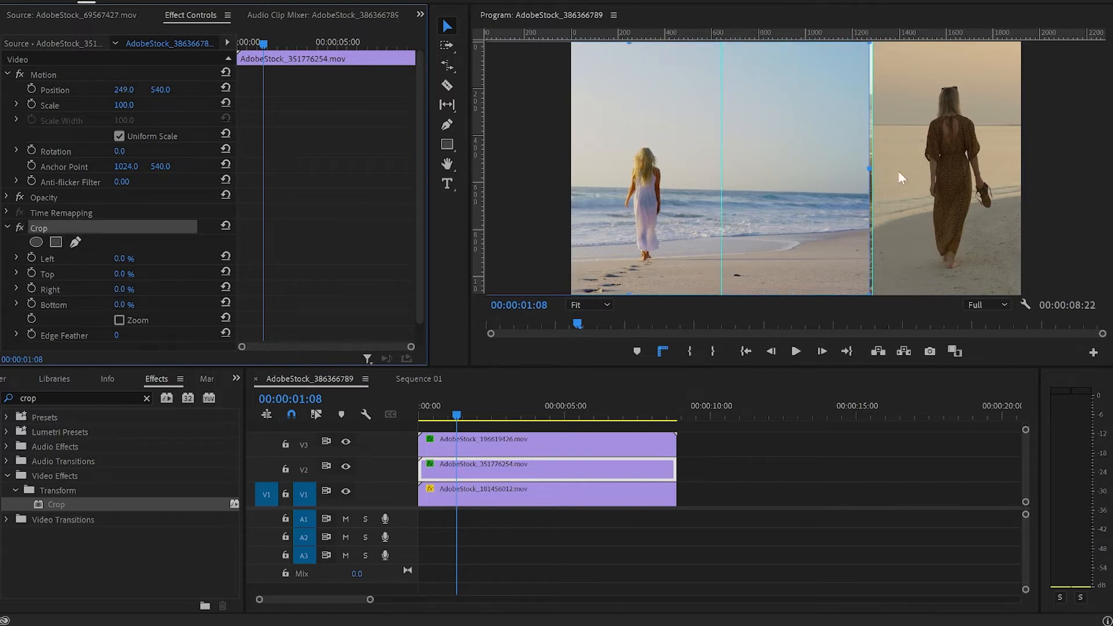
{"action": "left_click_drag", "start_coordinate": [868, 172], "coordinate": [722, 172]}
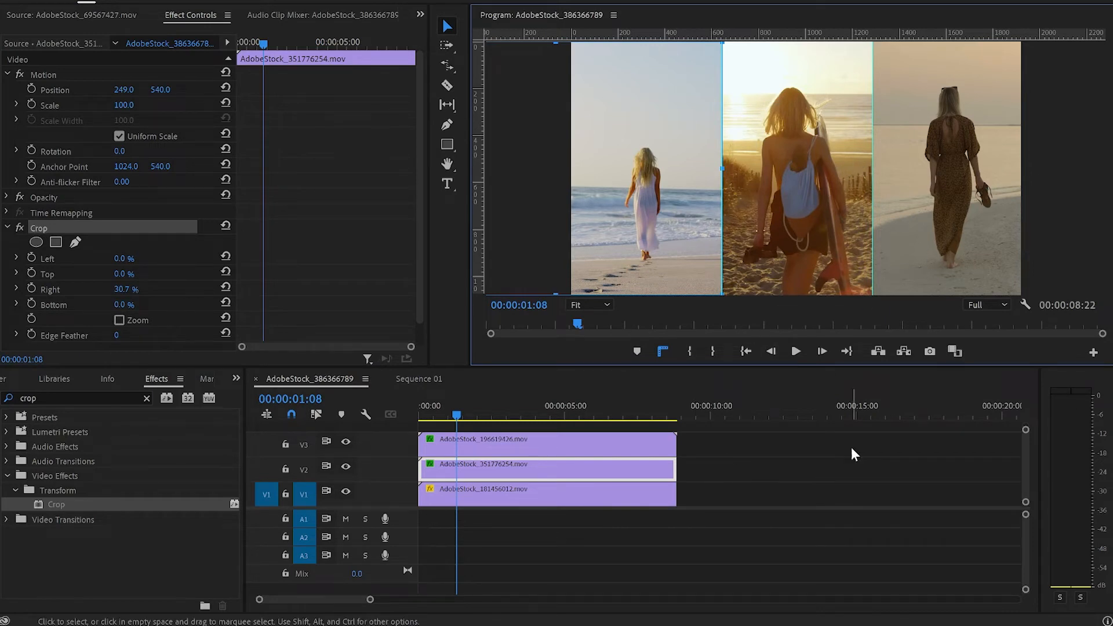
Remove both guides, hide the rulers and preview the three-way split screen from the beginning.
{"action": "left_click", "coordinate": [630, 493]}
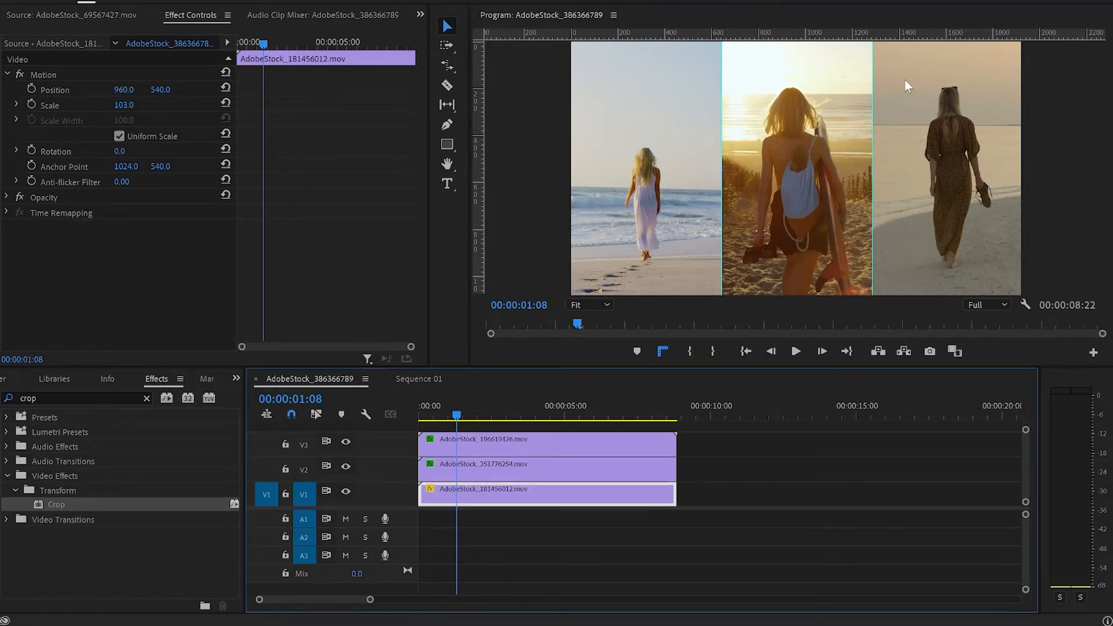
{"action": "left_click", "coordinate": [808, 148]}
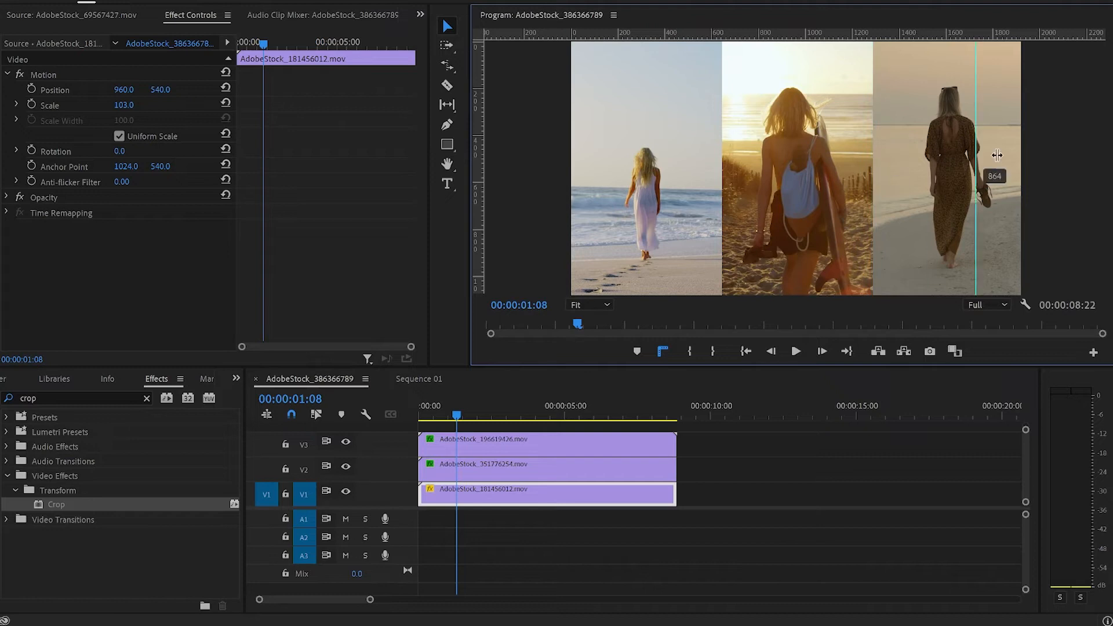
{"action": "left_click", "coordinate": [663, 351]}
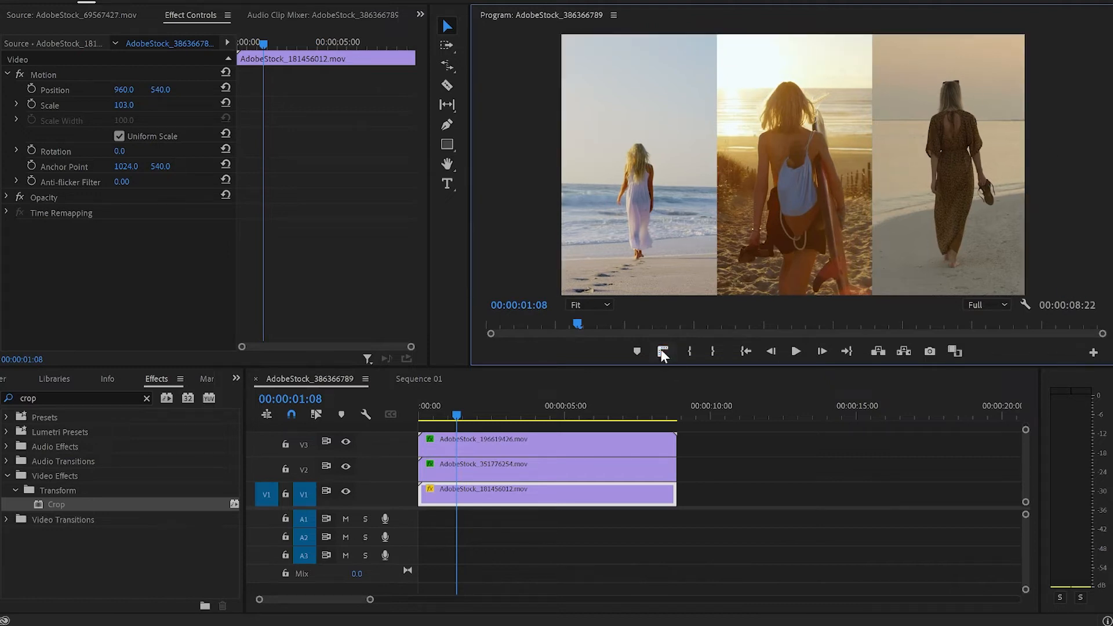
{"action": "key", "text": "Home"}
{"action": "key", "text": "space"}
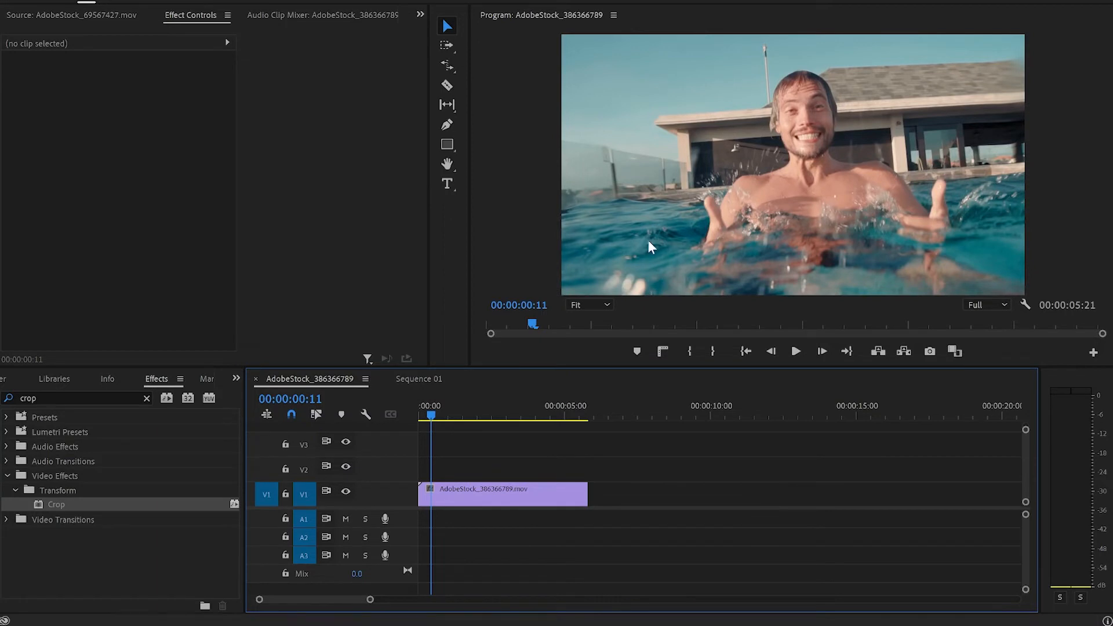
Add a text graphic reading "SUMMER VIBES" over the pool clip at 00:00:00:11.
{"action": "key", "text": "t"}
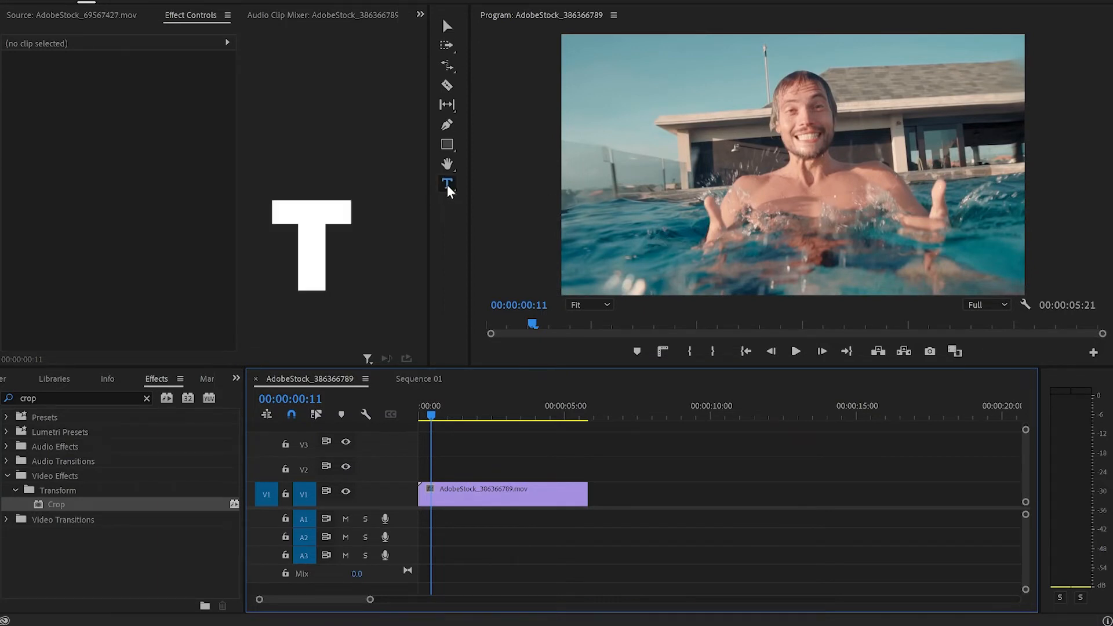
{"action": "left_click", "coordinate": [738, 135]}
{"action": "left_click", "coordinate": [733, 131]}
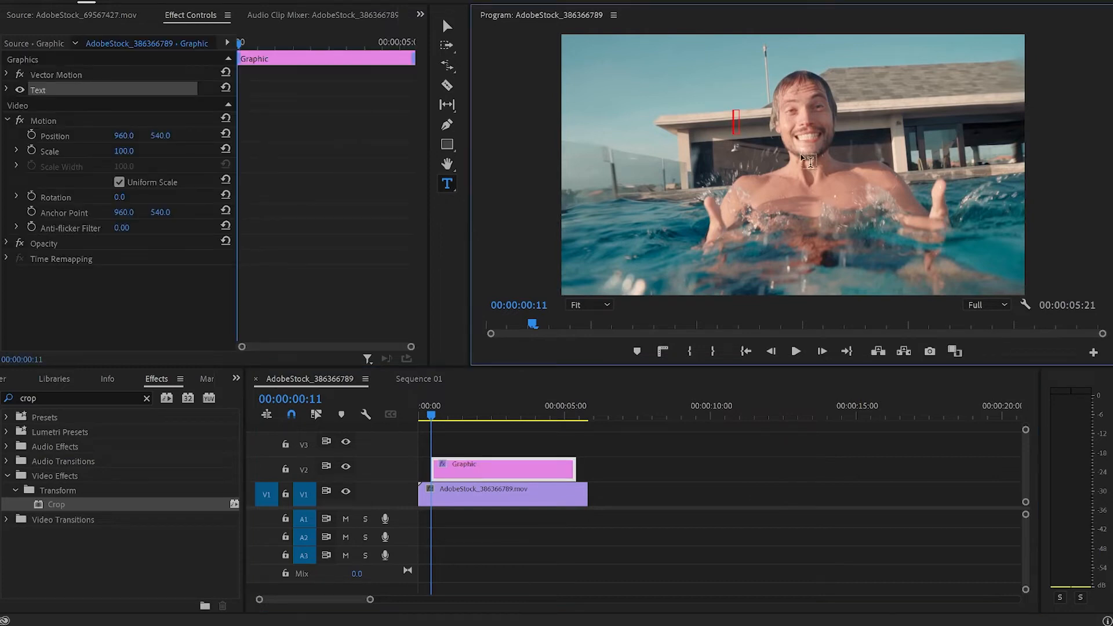
{"action": "type", "text": "SUMMER"}
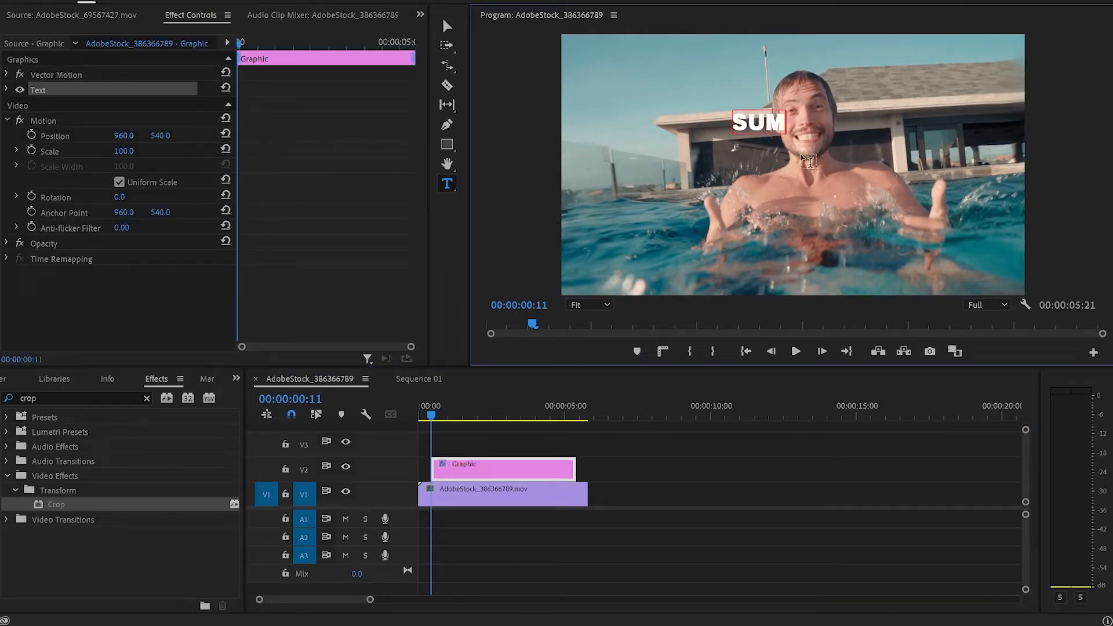
{"action": "type", "text": "BES"}
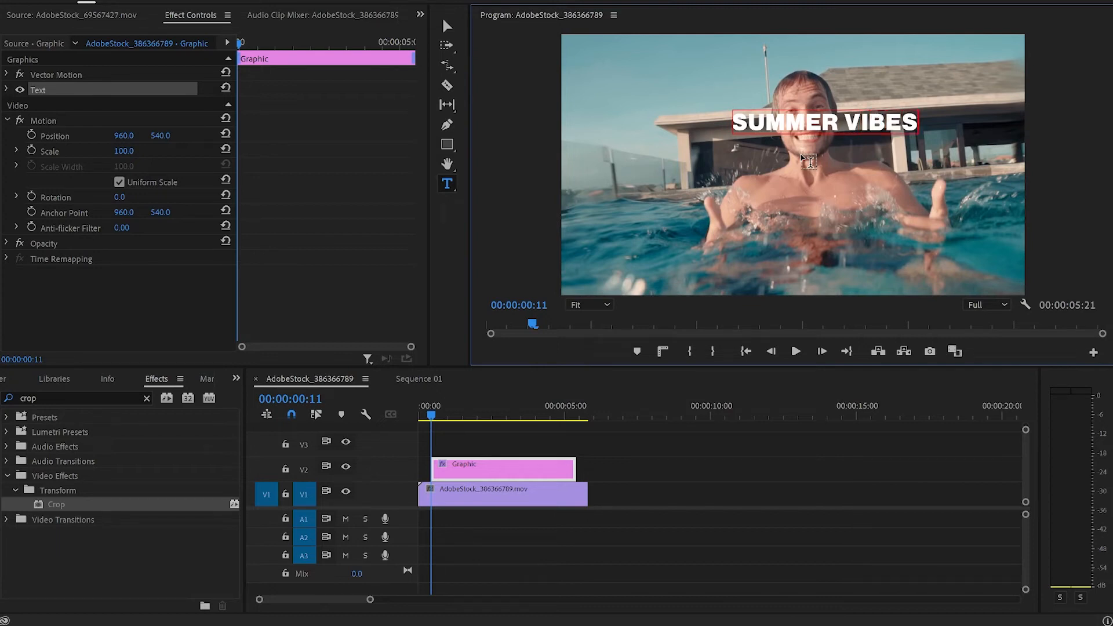
Finish editing the SUMMER VIBES title, enlarge it to nearly twice its size and centre it in the frame.
{"action": "key", "text": "Escape"}
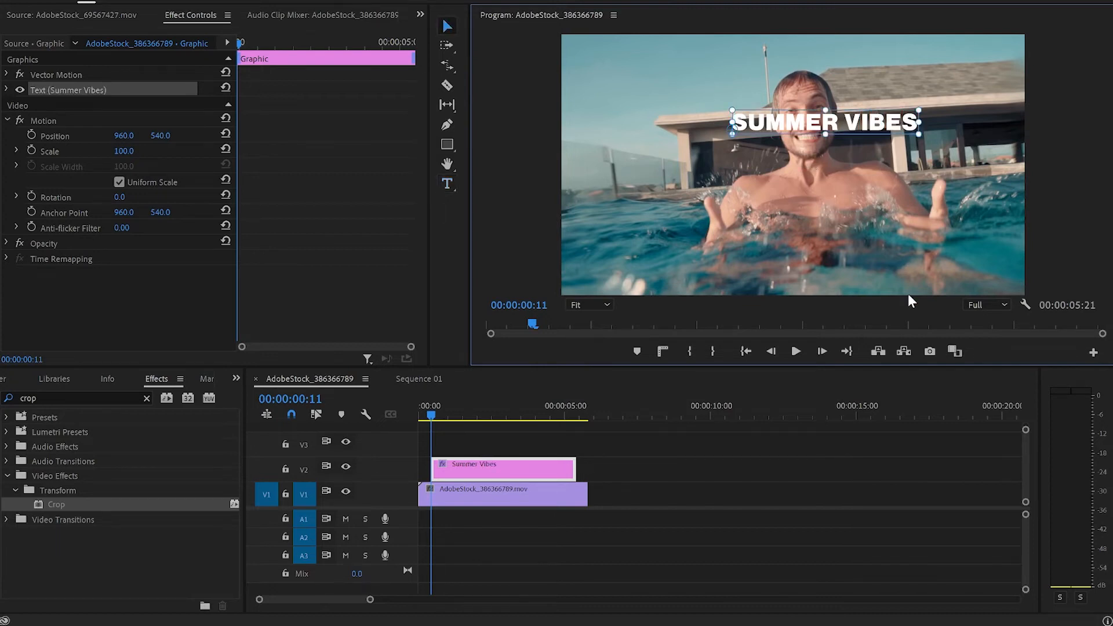
{"action": "left_click_drag", "start_coordinate": [825, 131], "coordinate": [784, 162]}
{"action": "left_click", "coordinate": [723, 462]}
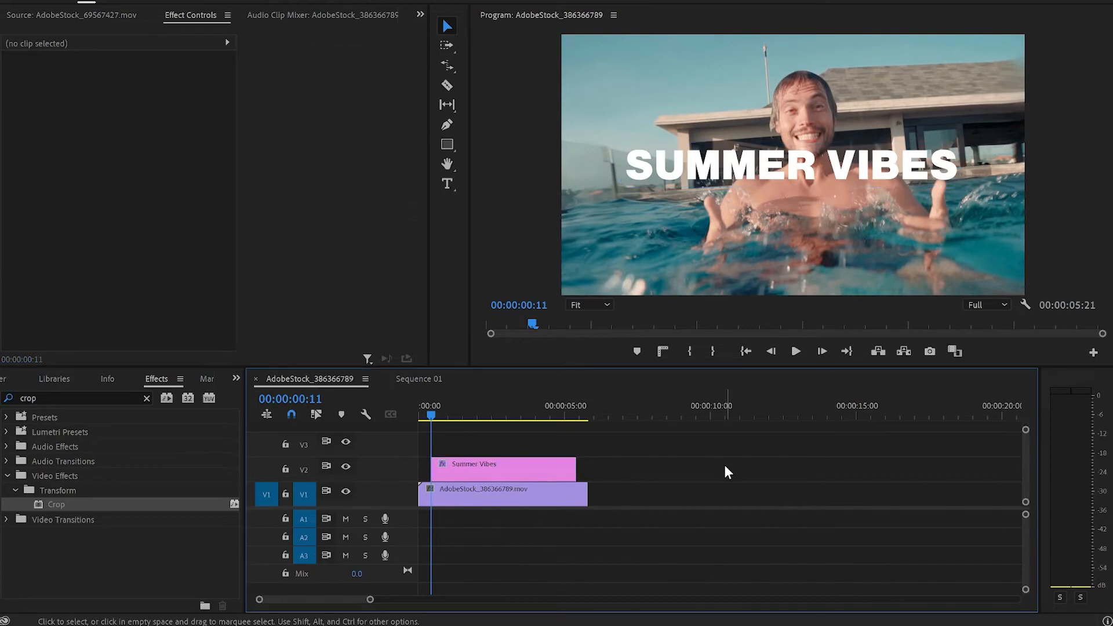
Apply Crop to the title clip at the sequence start and keyframe its right crop at 87.2% at 00:00:00:11, hiding all letters.
{"action": "left_click_drag", "start_coordinate": [87, 507], "coordinate": [531, 466]}
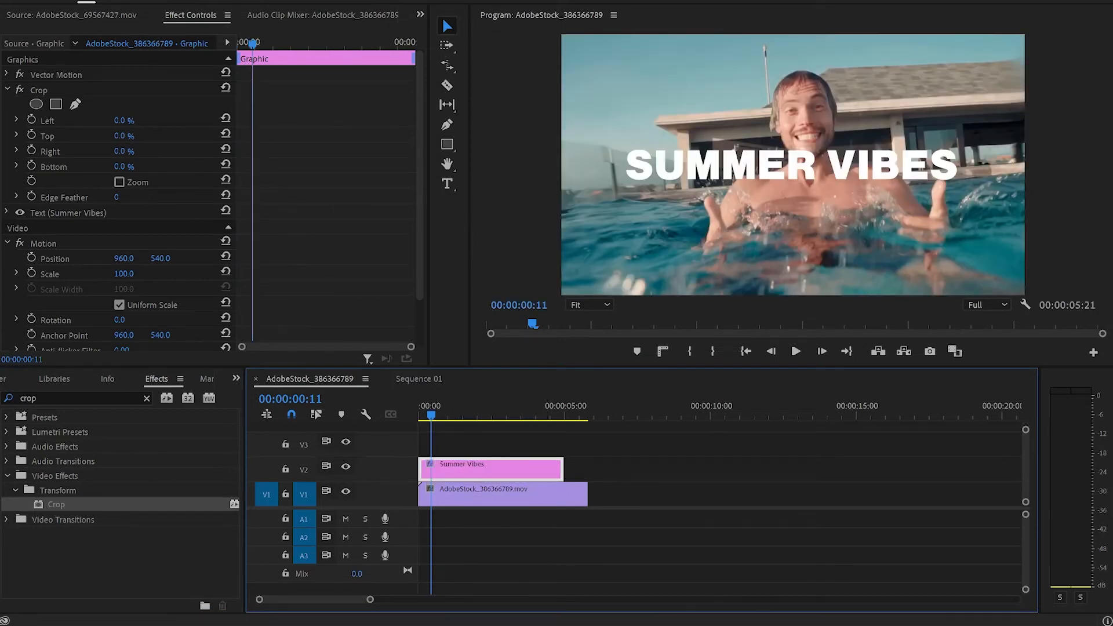
{"action": "left_click", "coordinate": [54, 89]}
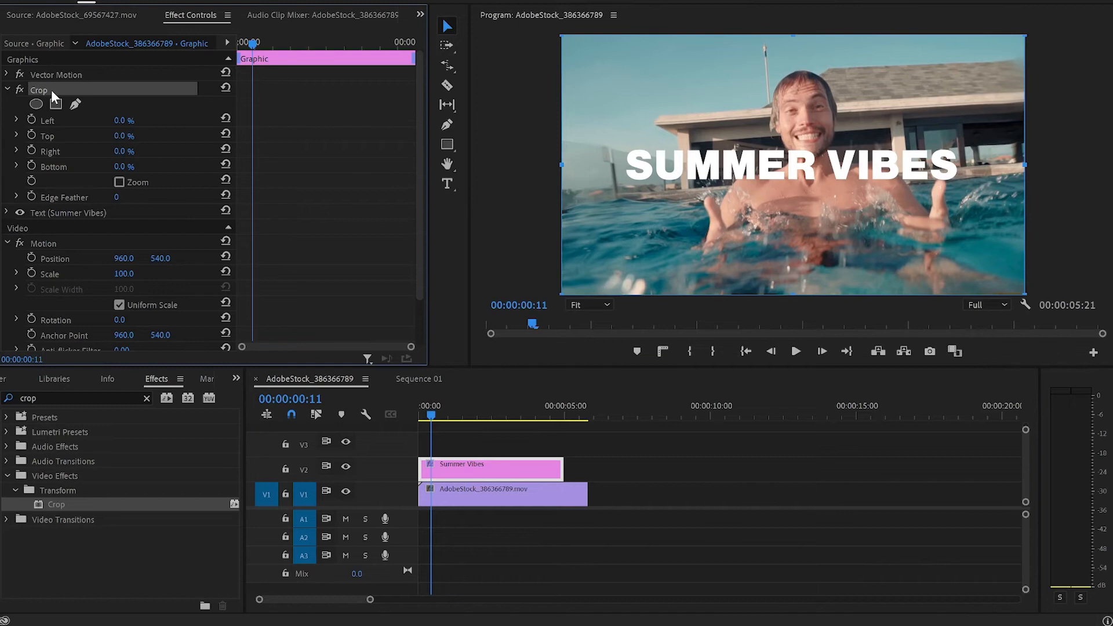
{"action": "left_click_drag", "start_coordinate": [1020, 168], "coordinate": [621, 172]}
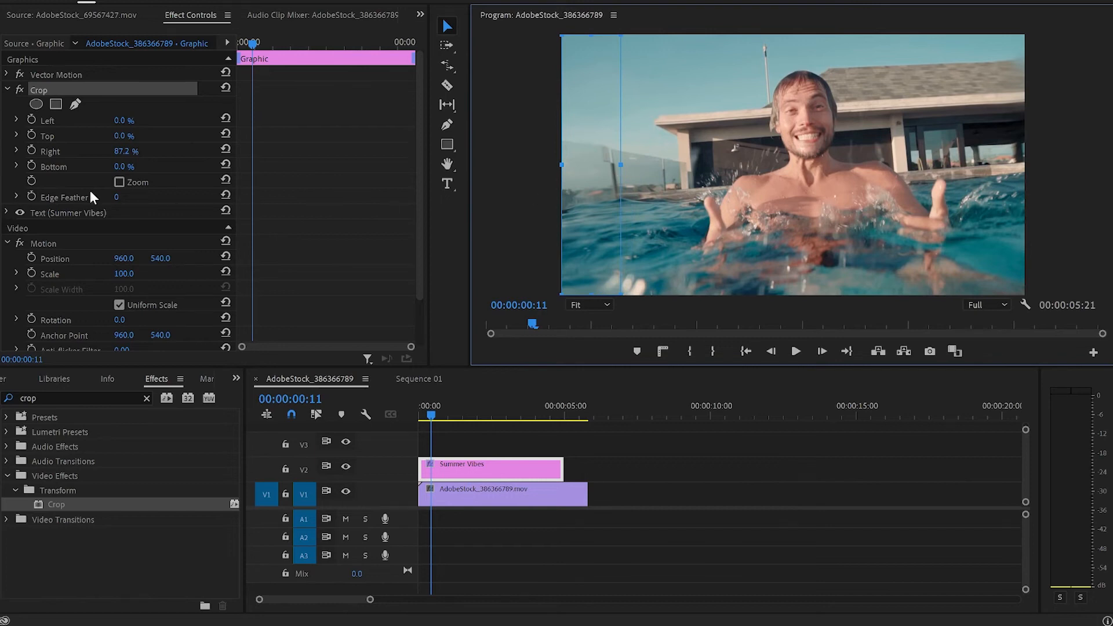
{"action": "left_click", "coordinate": [31, 151]}
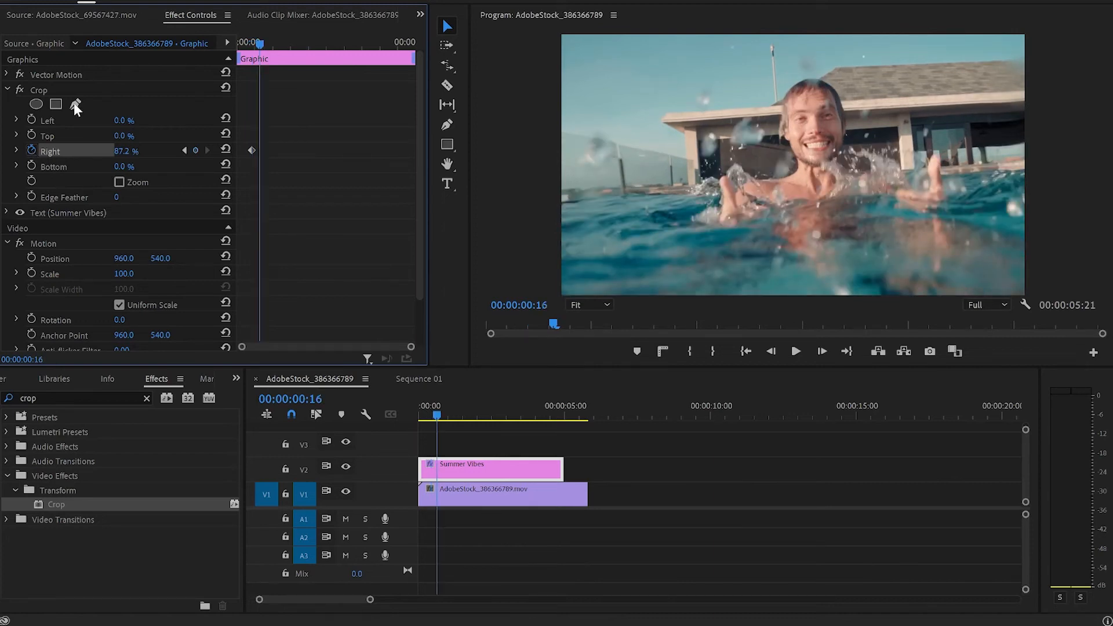
Keyframe the title's right crop every five frames from 00:00:00:16, starting at 79.7%, to uncover one letter at a time until the whole title shows.
{"action": "left_click", "coordinate": [49, 85]}
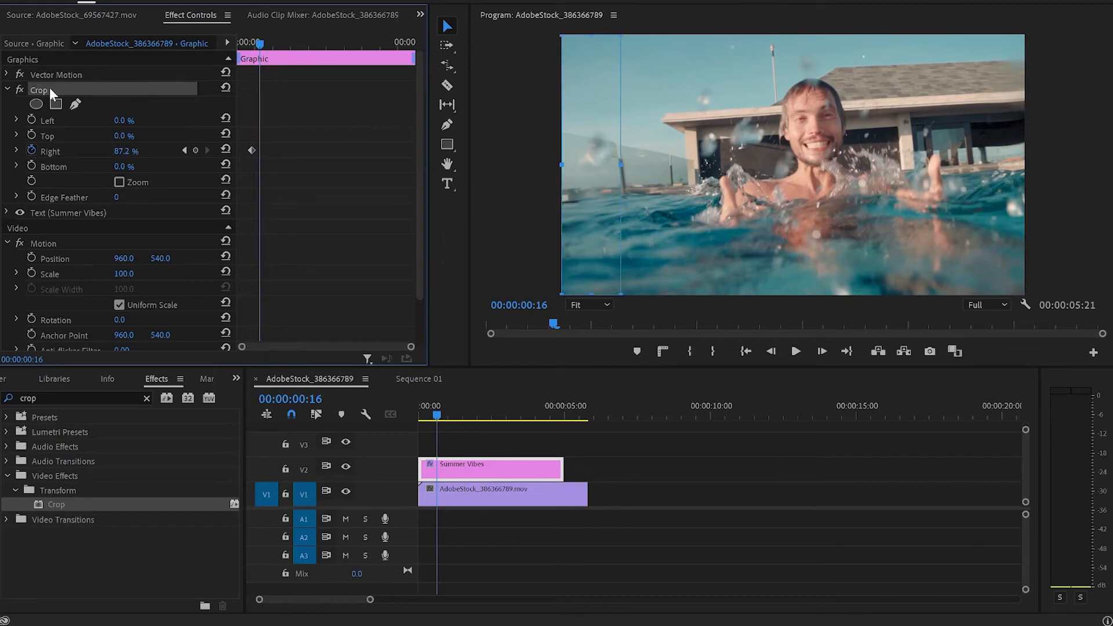
{"action": "left_click_drag", "start_coordinate": [621, 164], "coordinate": [657, 171]}
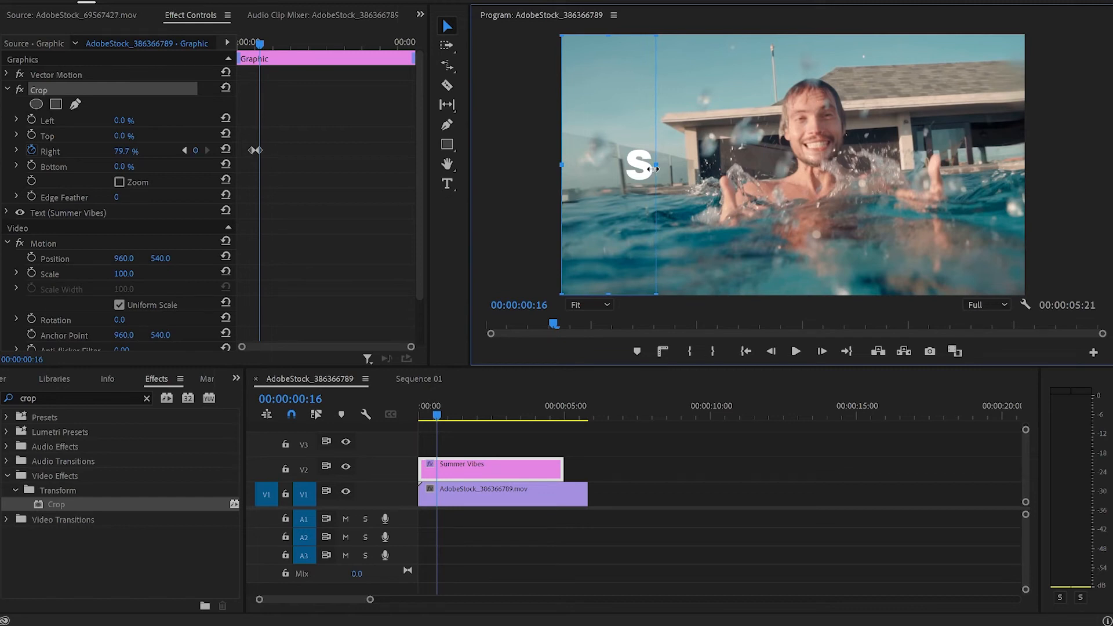
{"action": "key", "text": "shift+Right"}
{"action": "left_click_drag", "start_coordinate": [652, 169], "coordinate": [954, 168]}
{"action": "key", "text": "shift+Right"}
{"action": "key", "text": "shift+Right"}
{"action": "key", "text": "shift+Right"}
{"action": "key", "text": "shift+Right"}
{"action": "key", "text": "shift+Right"}
{"action": "key", "text": "shift+Right"}
{"action": "key", "text": "shift+Right"}
{"action": "key", "text": "shift+Right"}
{"action": "key", "text": "shift+Right"}
Play the sequence from the beginning to preview the letter-by-letter title reveal.
{"action": "left_click", "coordinate": [495, 419]}
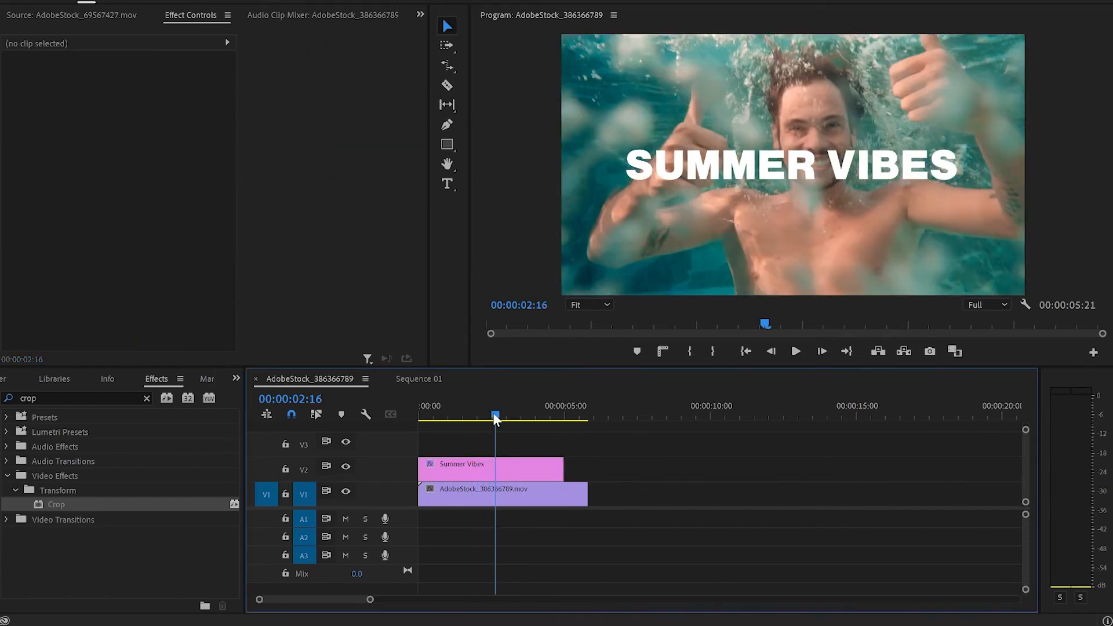
{"action": "left_click_drag", "start_coordinate": [494, 416], "coordinate": [367, 416]}
{"action": "key", "text": "space"}
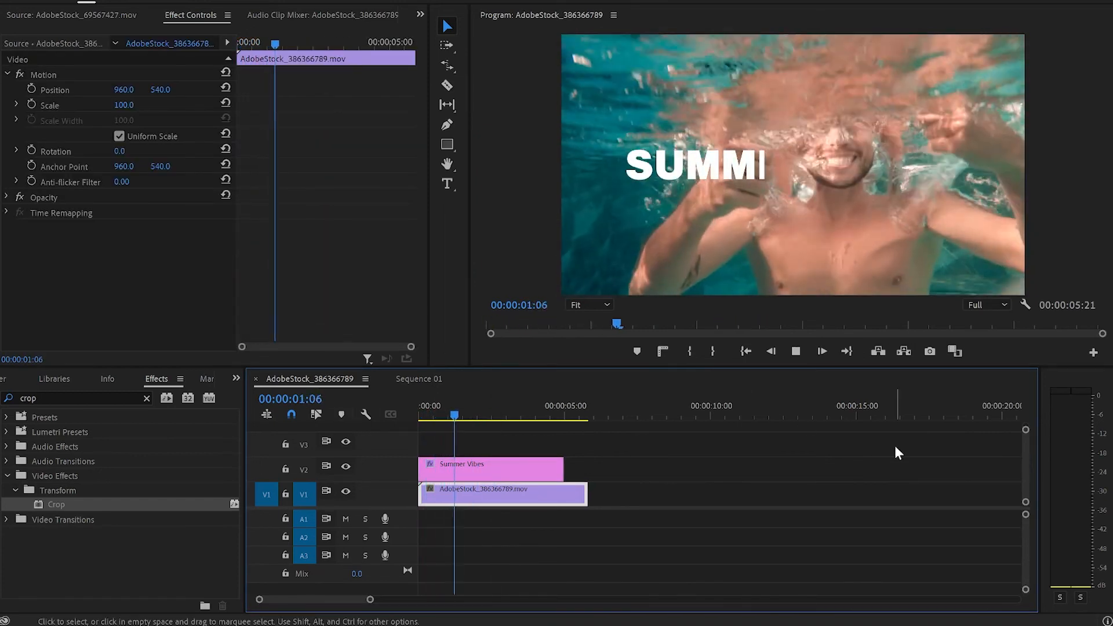
{"action": "key", "text": "space"}
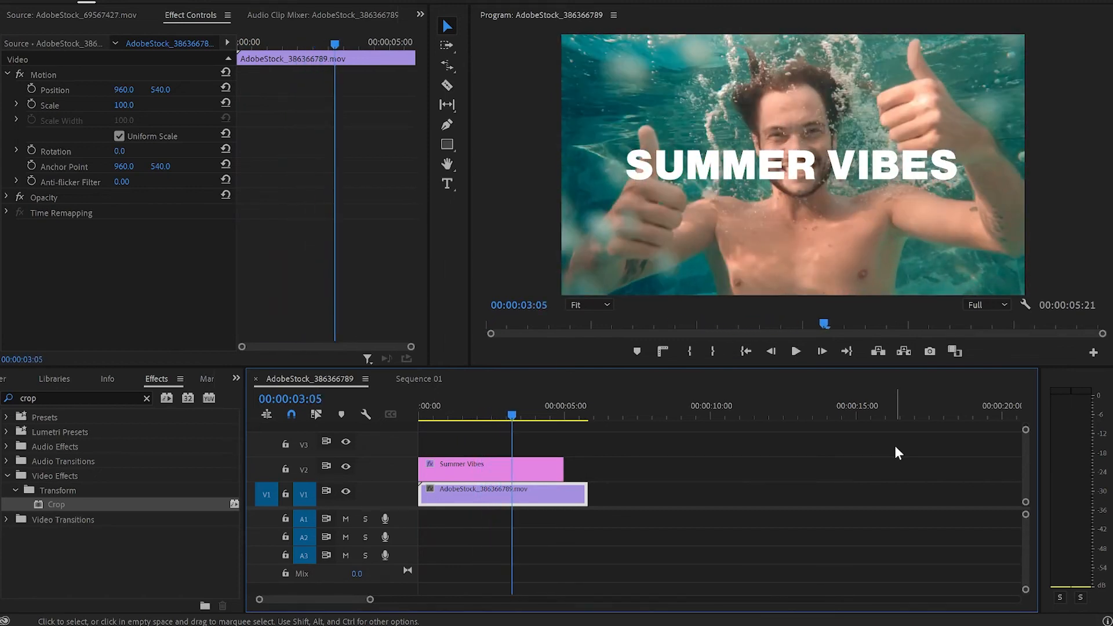
Slow the title graphic to 76.69% with the Rate Stretch tool by extending its end past the pool clip.
{"action": "left_click", "coordinate": [451, 68]}
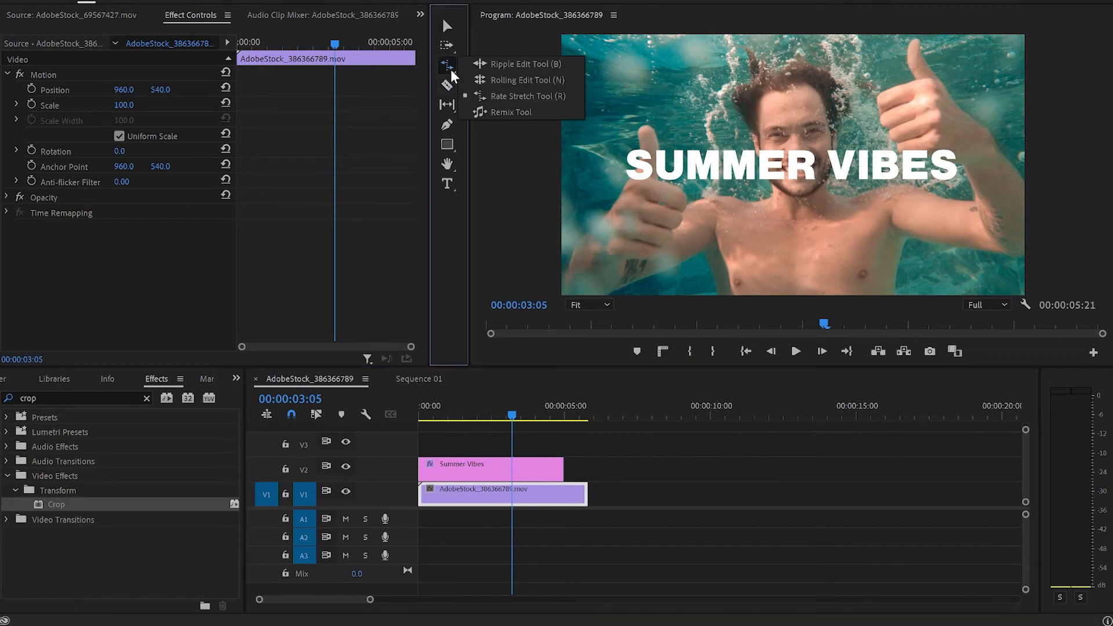
{"action": "left_click", "coordinate": [515, 96]}
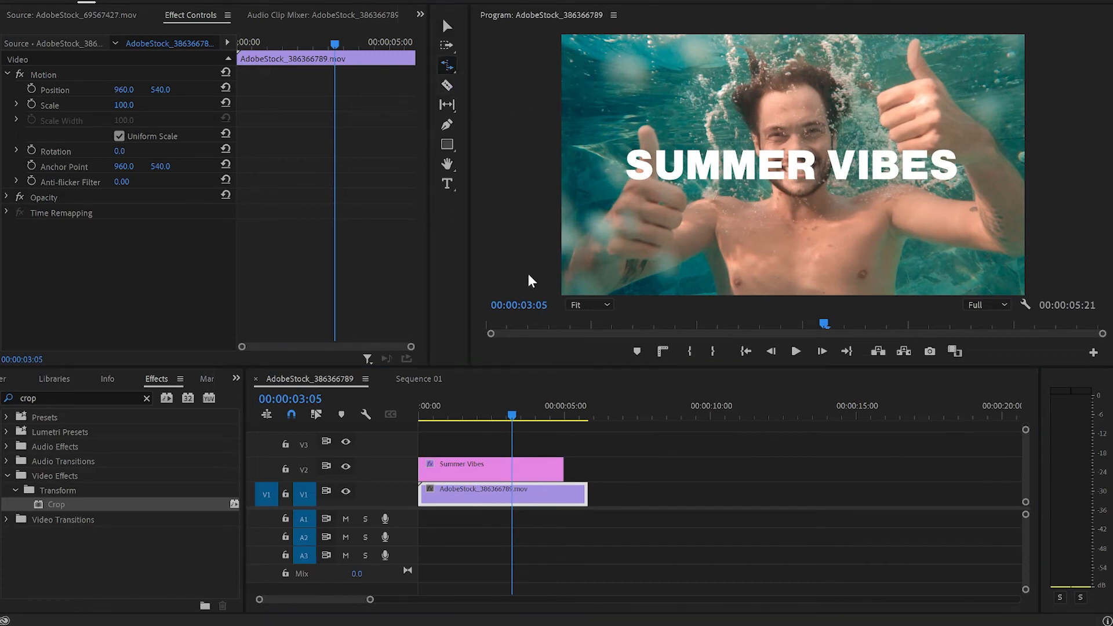
{"action": "left_click_drag", "start_coordinate": [563, 466], "coordinate": [607, 464]}
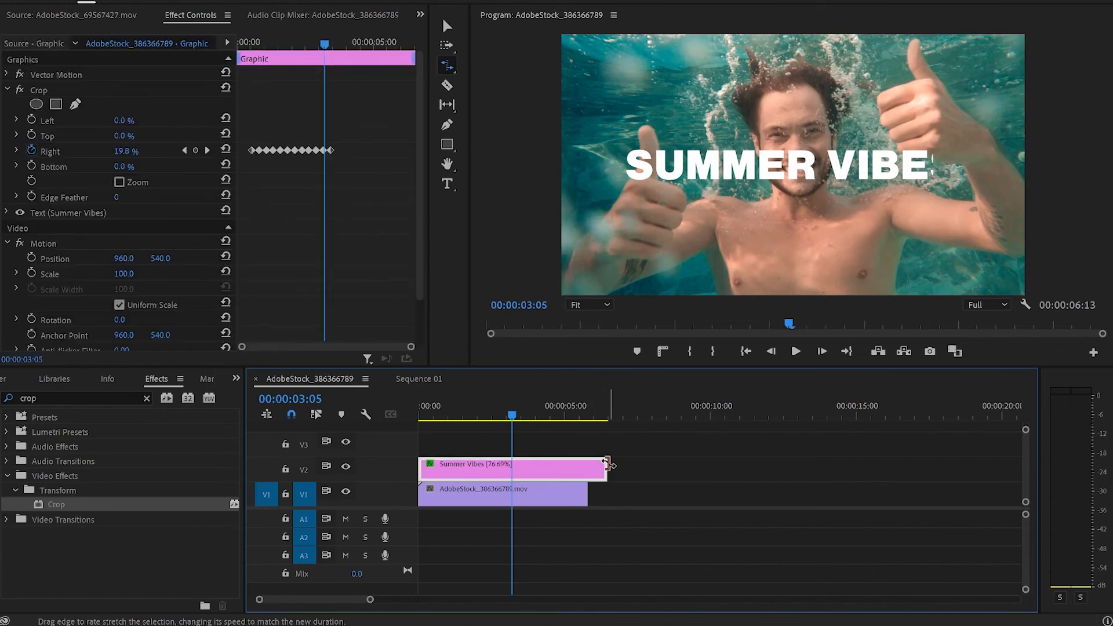
Set all of the title's right crop keyframes to Hold interpolation and preview the reveal from the beginning.
{"action": "left_click_drag", "start_coordinate": [363, 130], "coordinate": [253, 165]}
{"action": "right_click", "coordinate": [268, 150]}
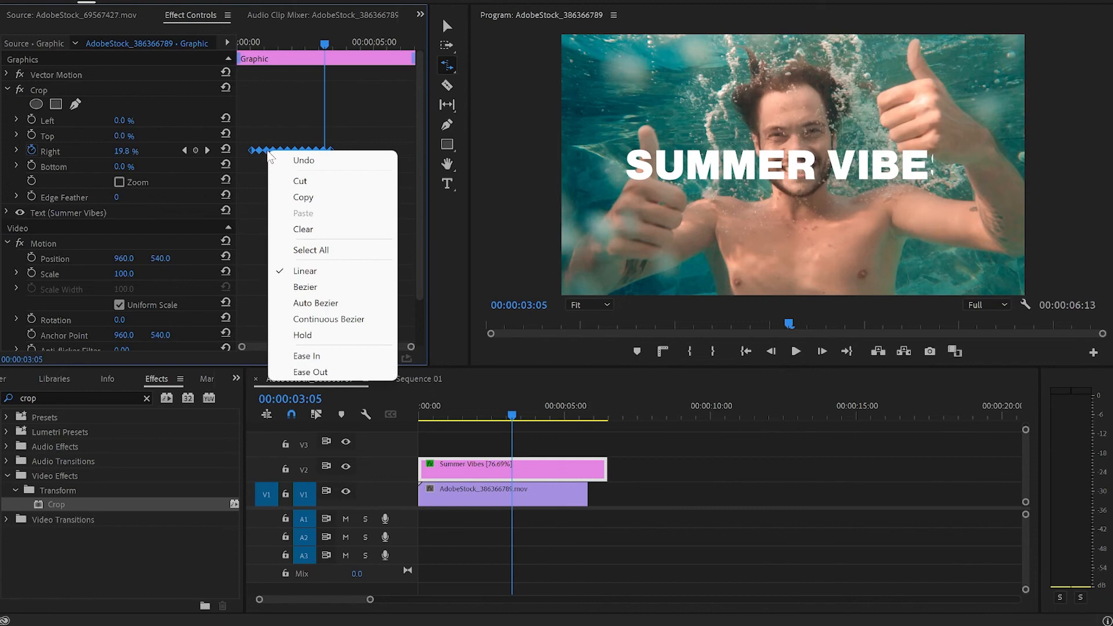
{"action": "left_click", "coordinate": [325, 339]}
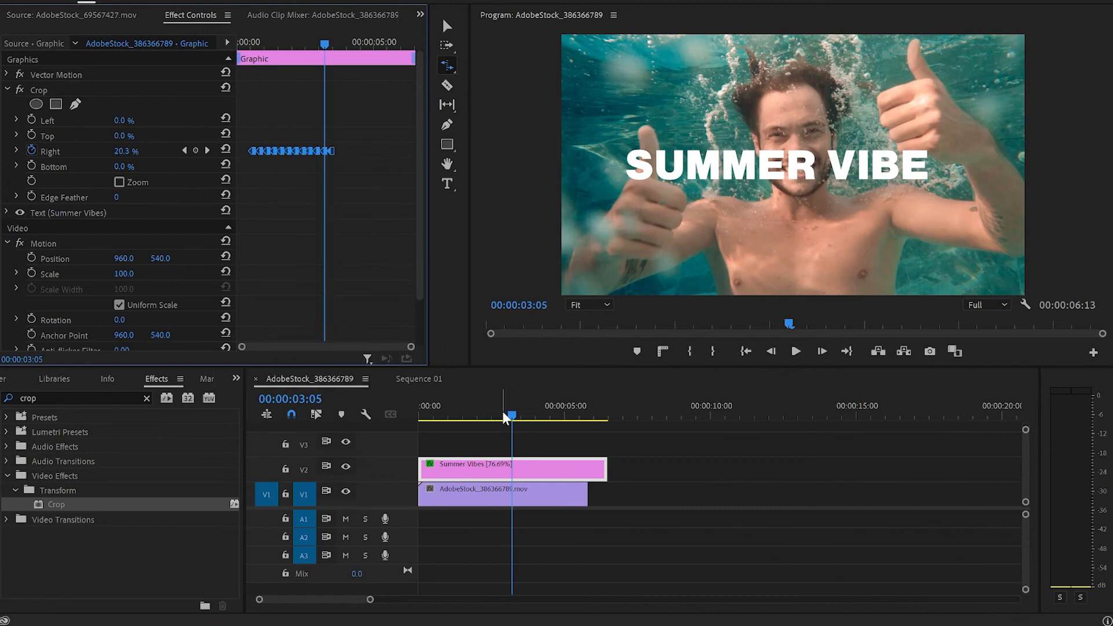
{"action": "key", "text": "Home"}
{"action": "key", "text": "space"}
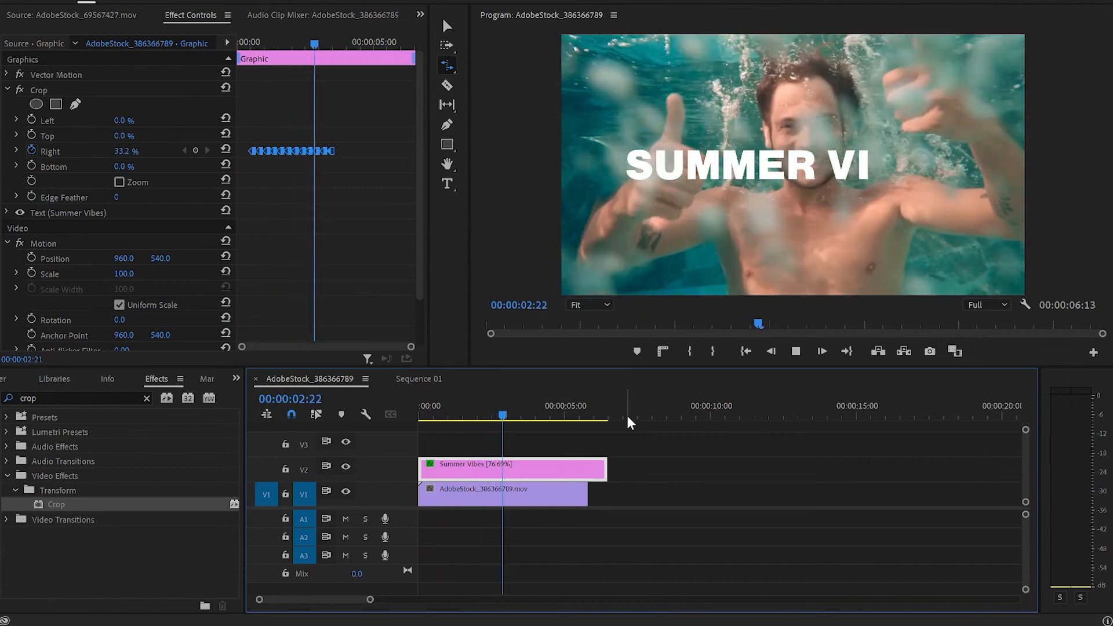
{"action": "key", "text": "space"}
Speed up the title graphic by rate-stretching it to just under two seconds and preview it from the beginning.
{"action": "left_click", "coordinate": [447, 65]}
{"action": "left_click_drag", "start_coordinate": [603, 469], "coordinate": [472, 471]}
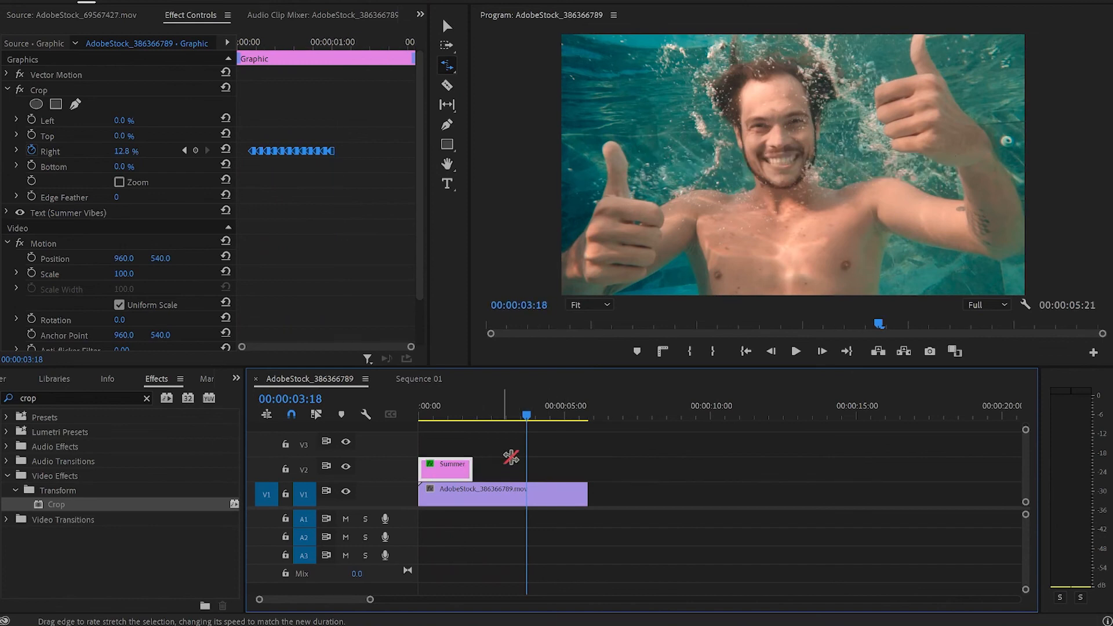
{"action": "key", "text": "Home"}
{"action": "key", "text": "space"}
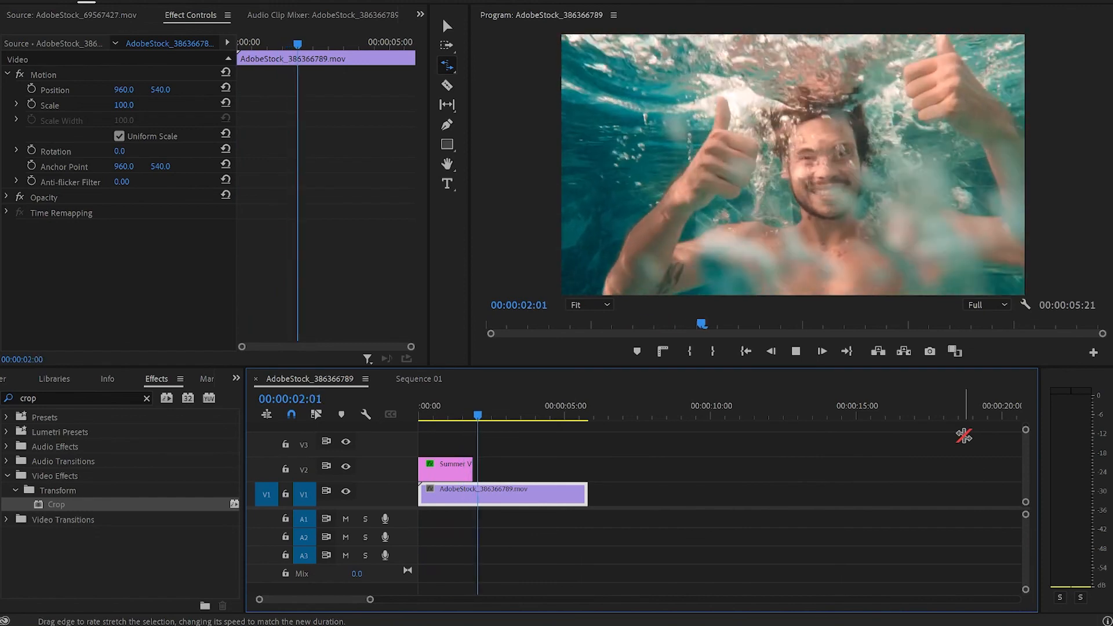
{"action": "key", "text": "space"}
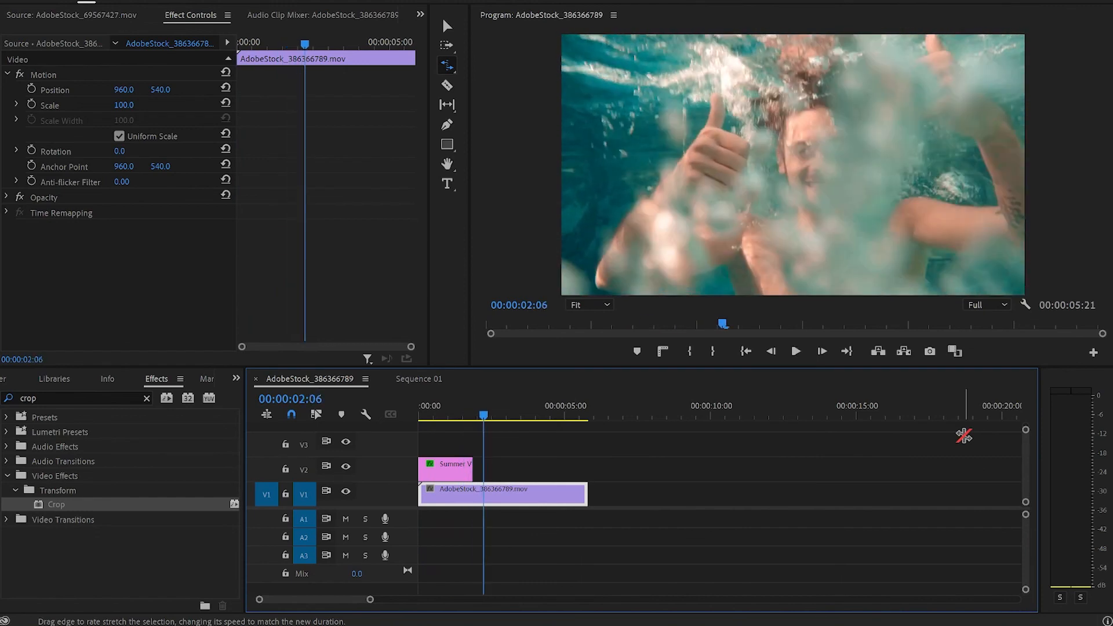